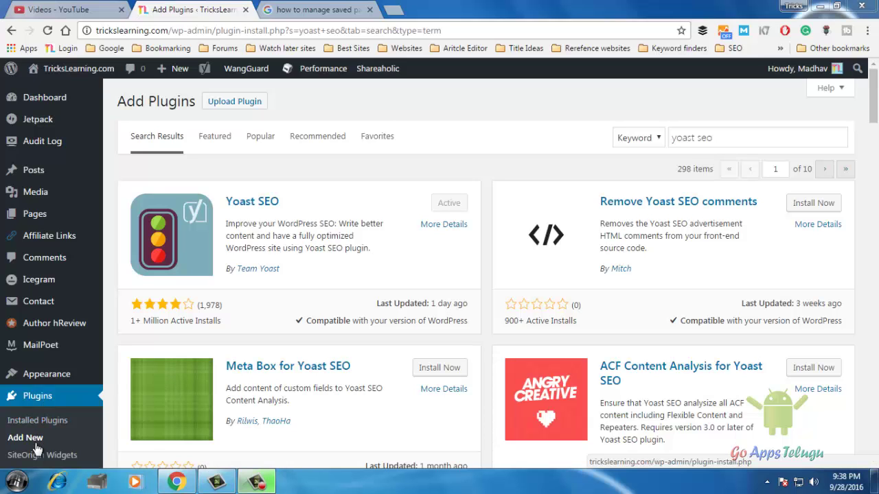
Step: Open the Yoast SEO dashboard from the WordPress plugin search results for "yoast seo"
click(726, 139)
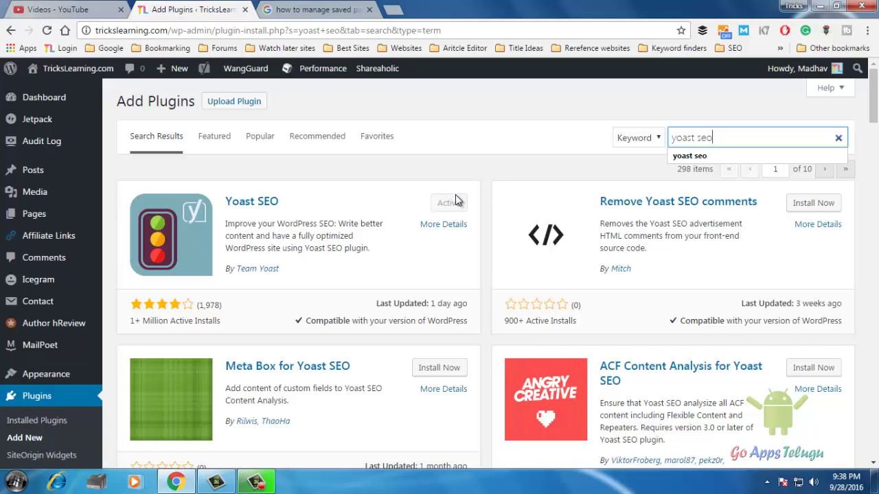
scroll(156, 346, down, 1)
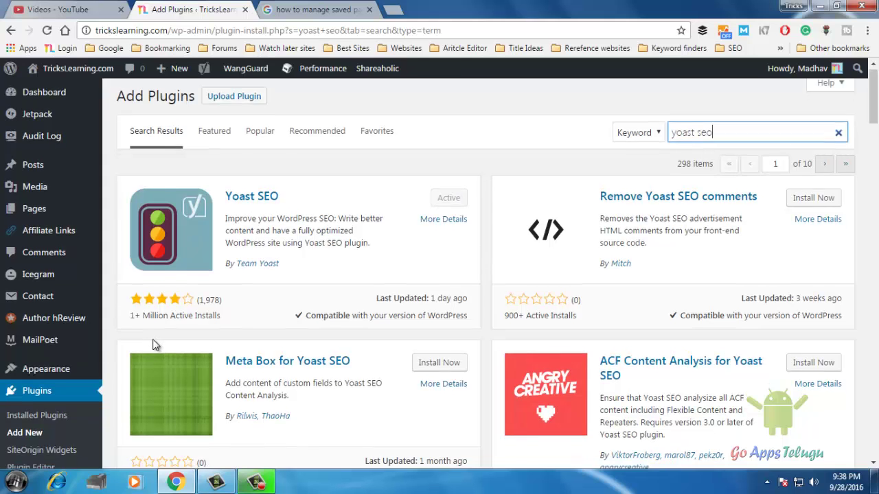
scroll(155, 345, down, 3)
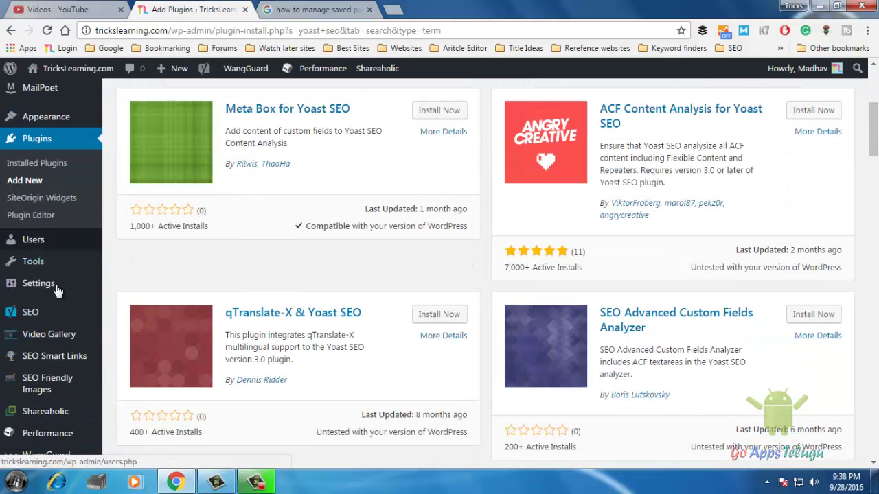
scroll(58, 295, down, 2)
scroll(60, 412, down, 3)
mouse_move(60, 416)
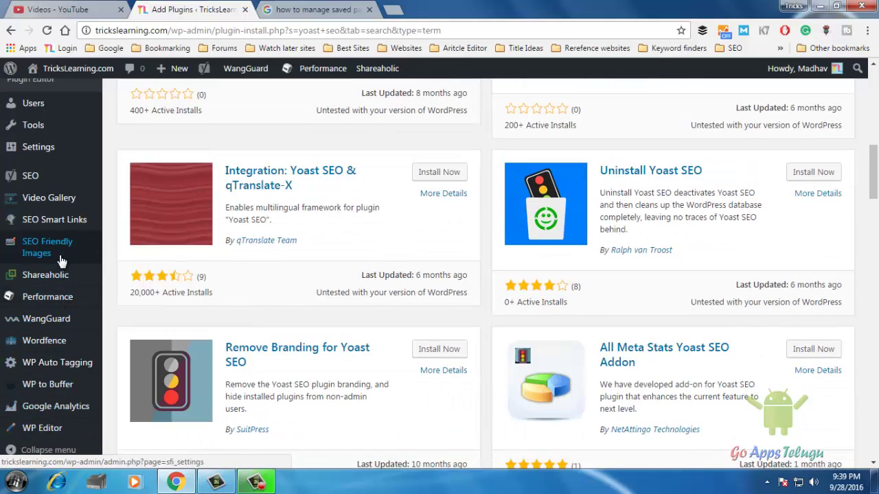
mouse_move(54, 182)
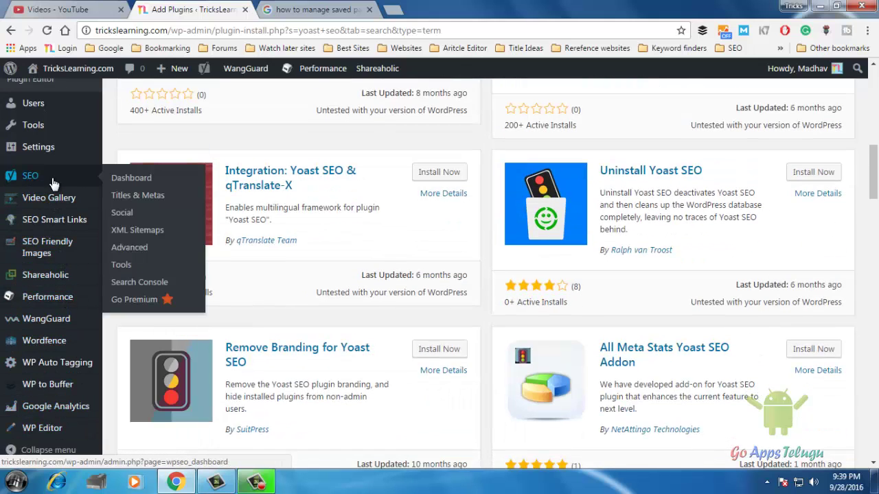
click(122, 178)
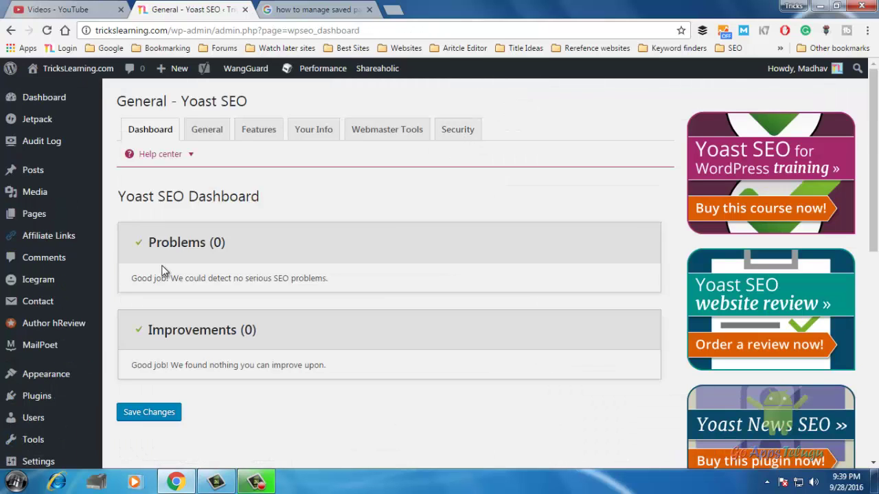
Step: Review Yoast SEO's General settings, covering the installation wizard, credits and restoring default settings
click(208, 130)
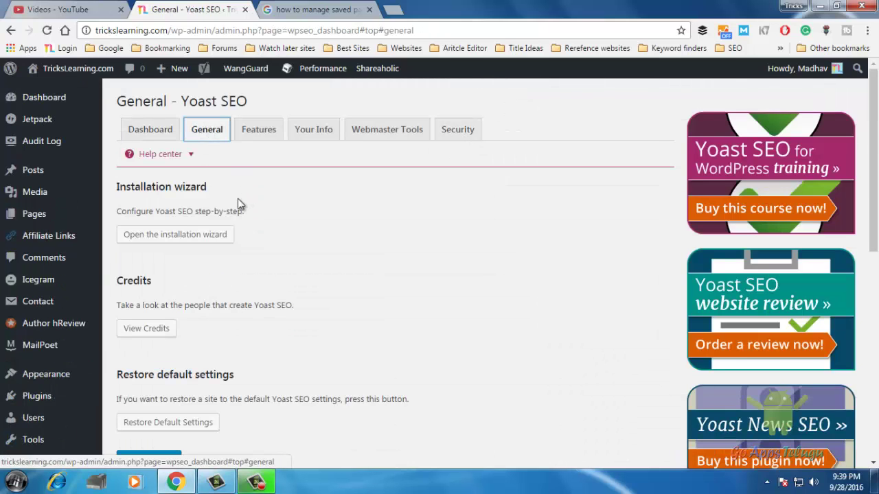
scroll(245, 130, down, 1)
scroll(250, 141, up, 1)
Step: Review the Features settings for advanced settings pages, OnPage.org and the admin bar menu, including the SEO shortcuts in the admin bar
click(259, 132)
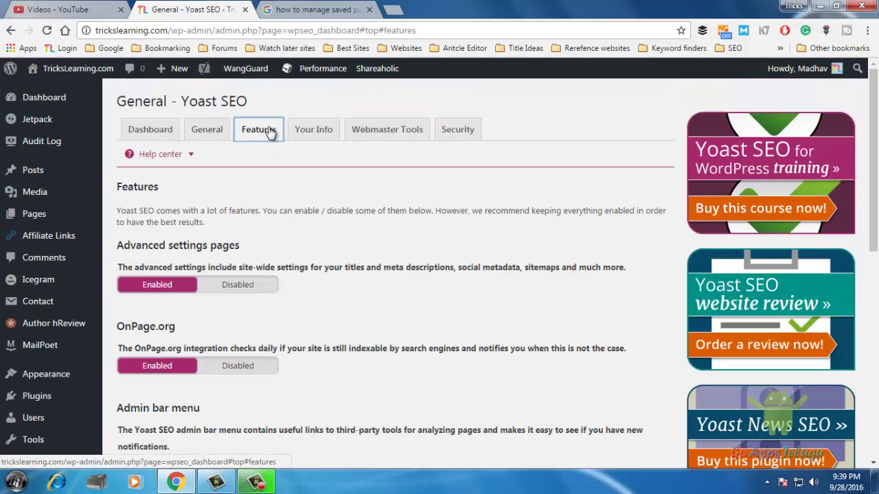
scroll(199, 217, down, 2)
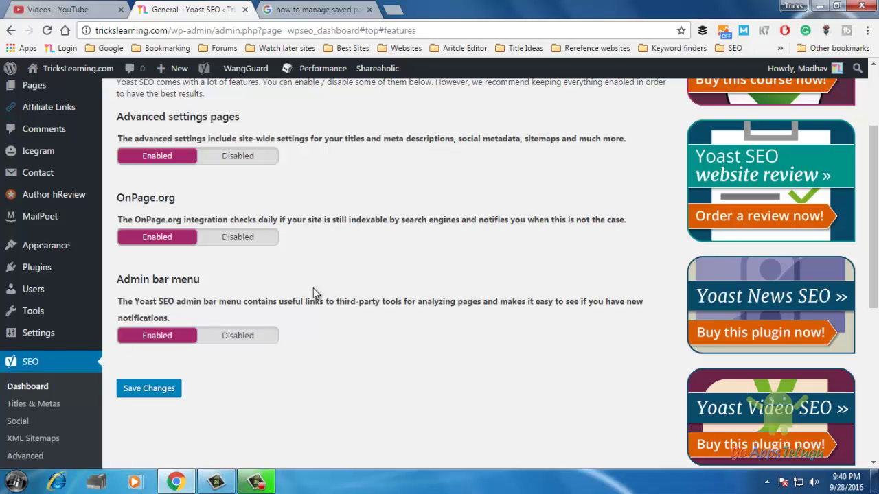
mouse_move(204, 73)
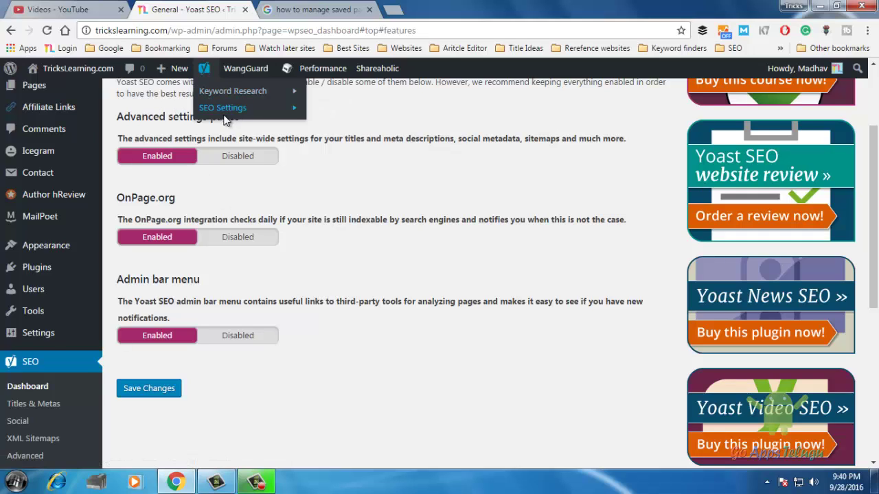
mouse_move(289, 108)
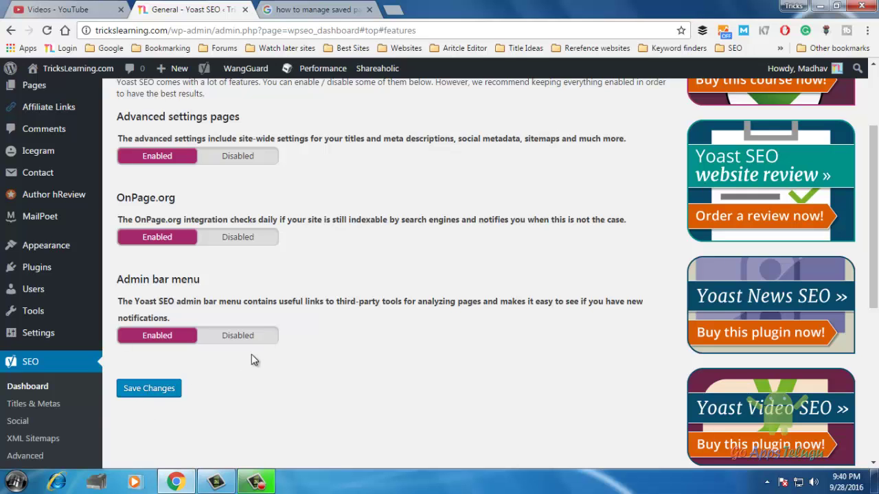
scroll(251, 358, up, 1)
scroll(252, 354, up, 3)
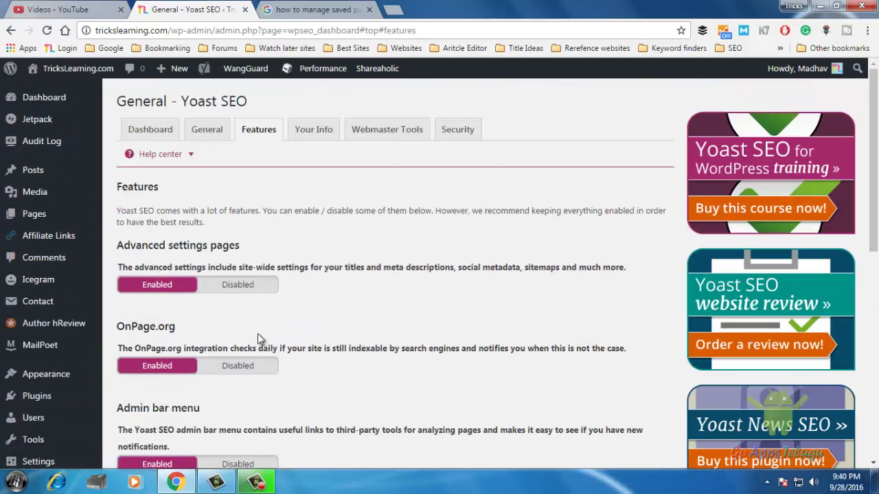
Step: Examine the website name and alternate name entered under Your Info
click(312, 134)
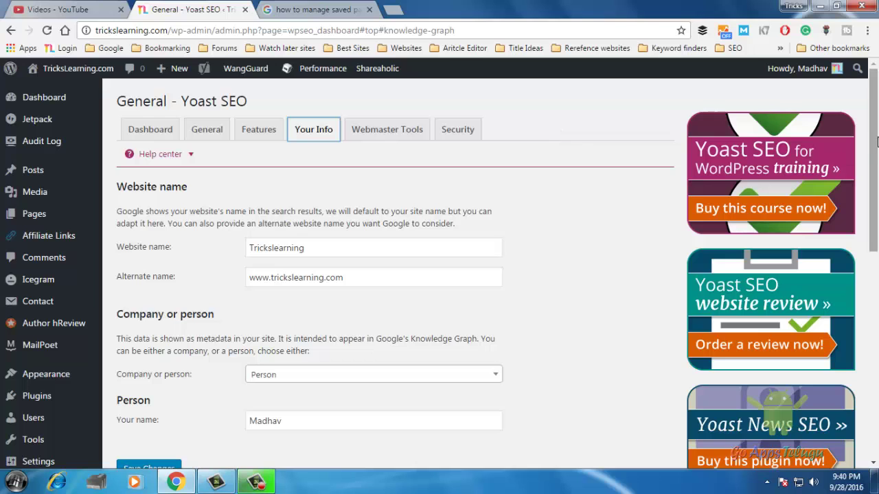
scroll(876, 153, down, 3)
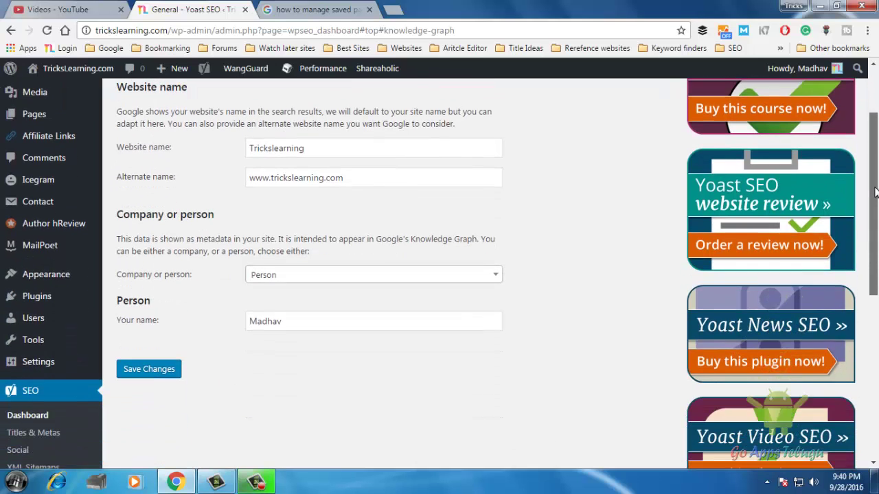
click(330, 142)
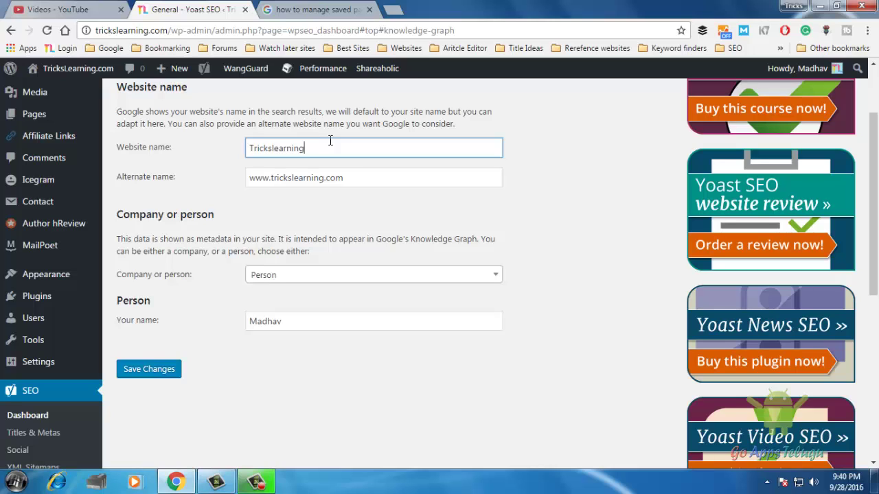
drag(312, 147, 231, 152)
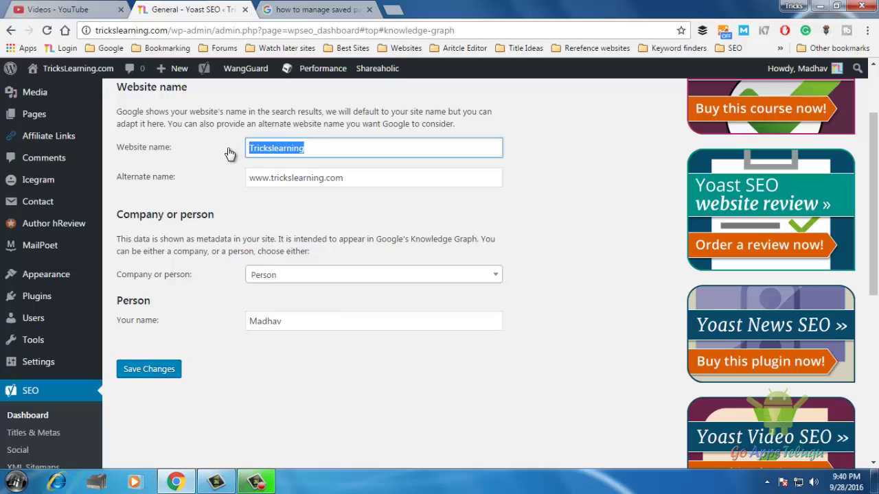
click(318, 147)
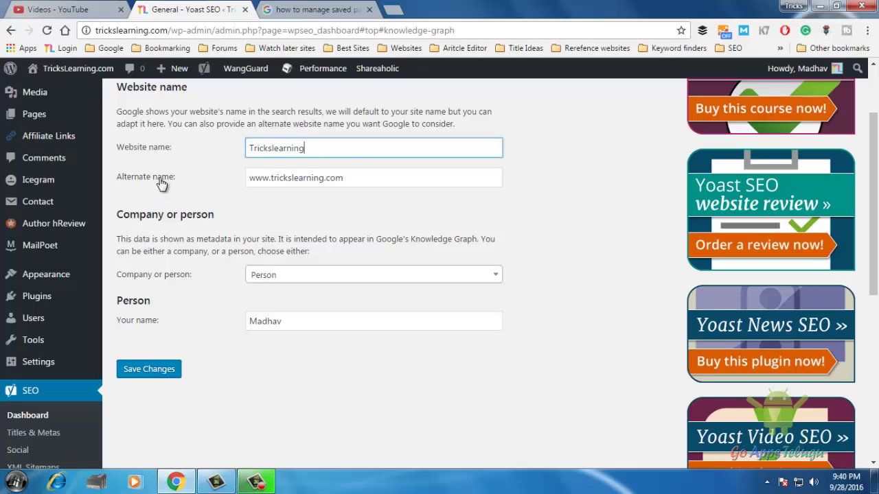
drag(426, 181, 201, 188)
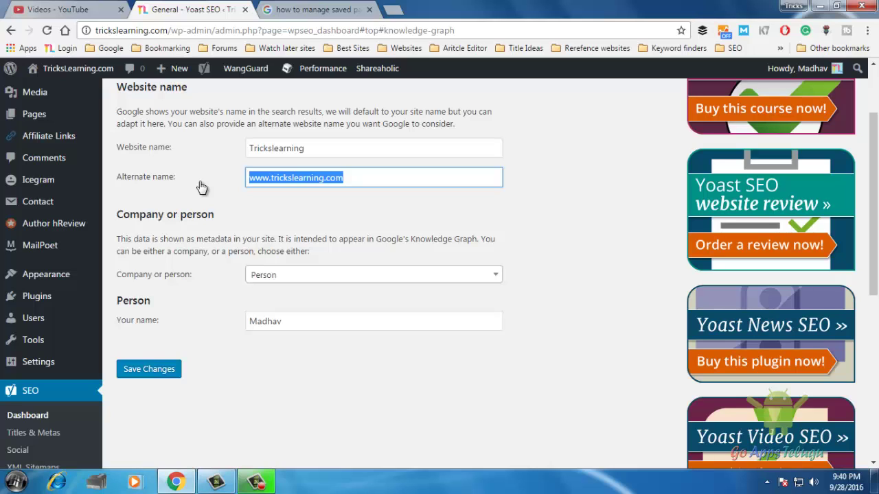
click(378, 177)
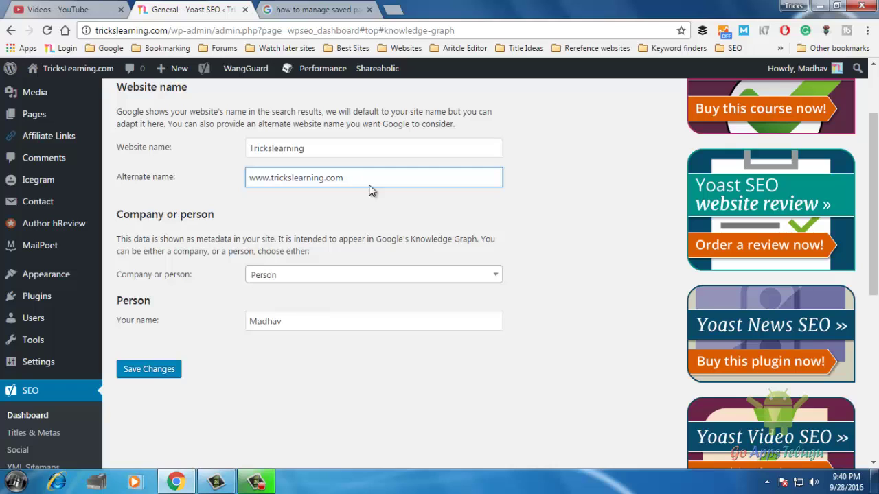
drag(877, 189, 878, 200)
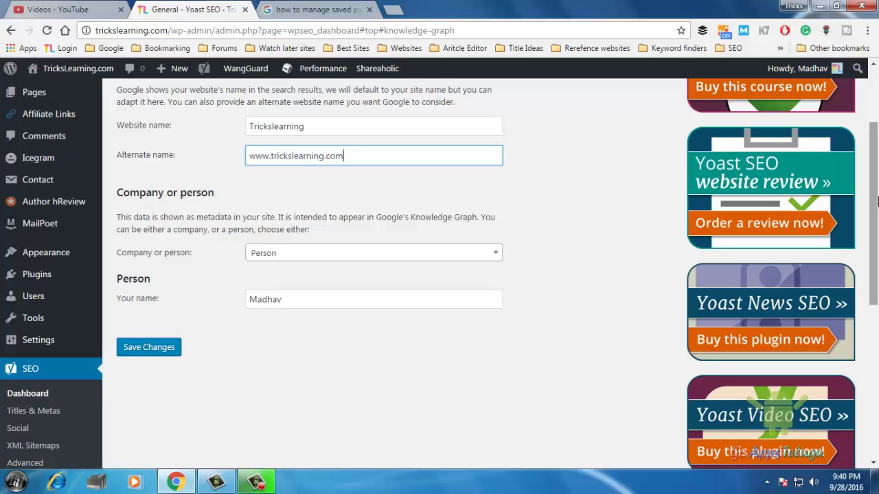
scroll(877, 199, down, 1)
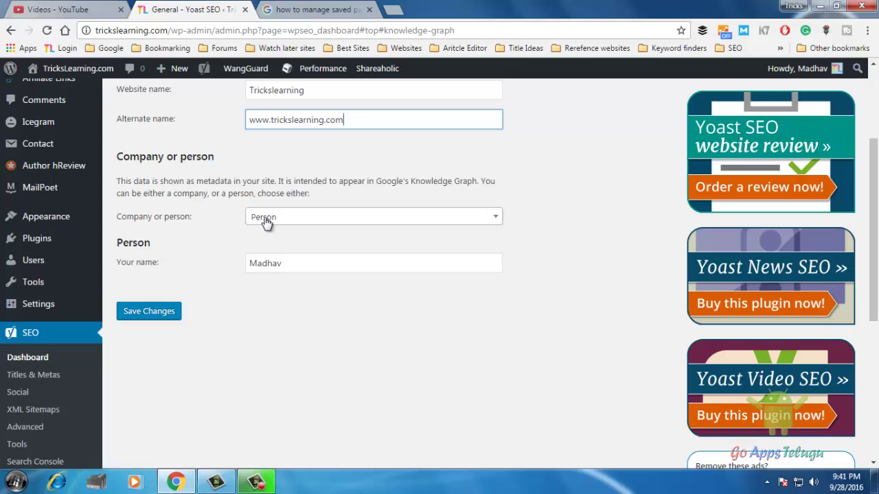
Step: Check the available company or person choices, keeping Person, and examine the person's name field
click(266, 220)
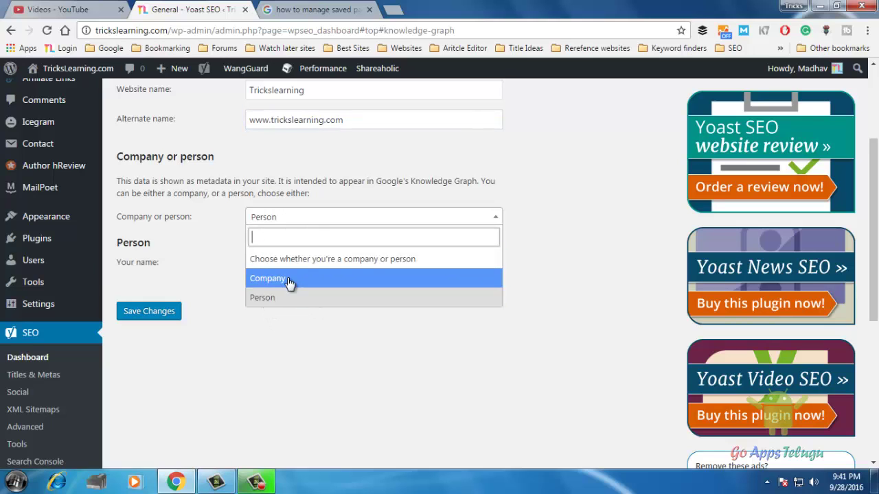
click(291, 218)
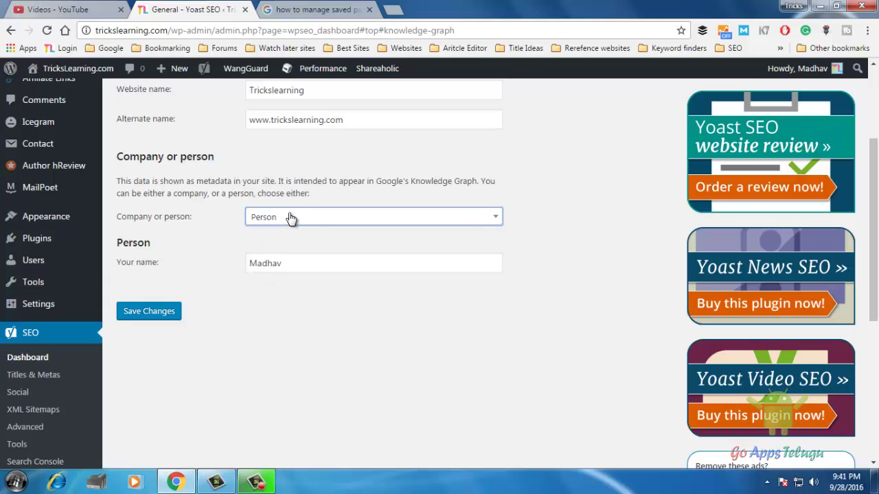
click(331, 264)
key(ctrl+a)
scroll(578, 226, up, 3)
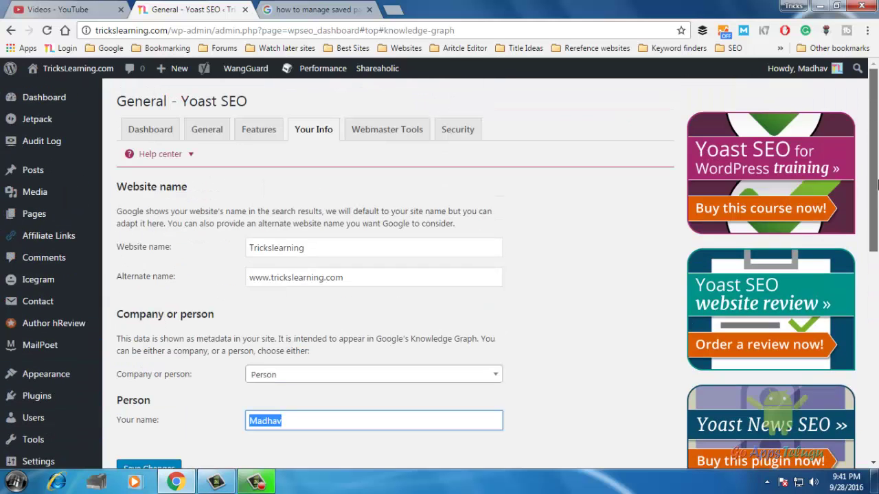
Step: Examine the Webmaster Tools verification fields and view Google Search Console's verification methods before returning to the Yoast settings
click(395, 132)
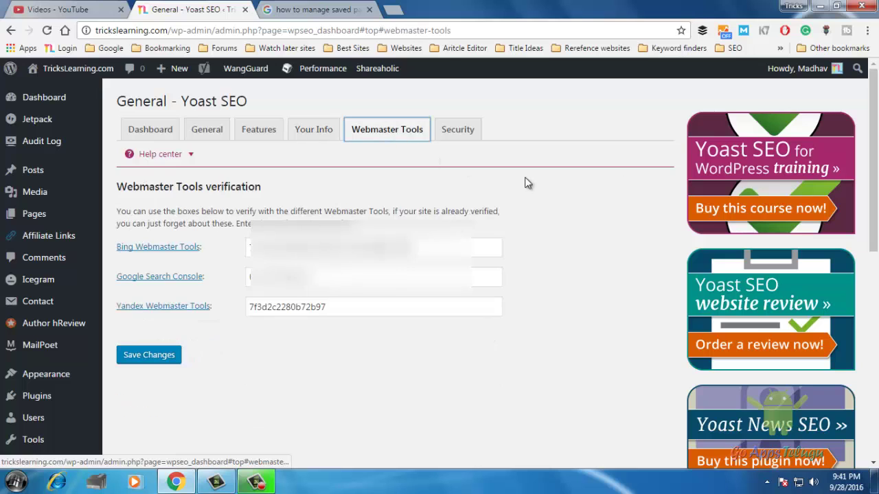
scroll(439, 271, down, 1)
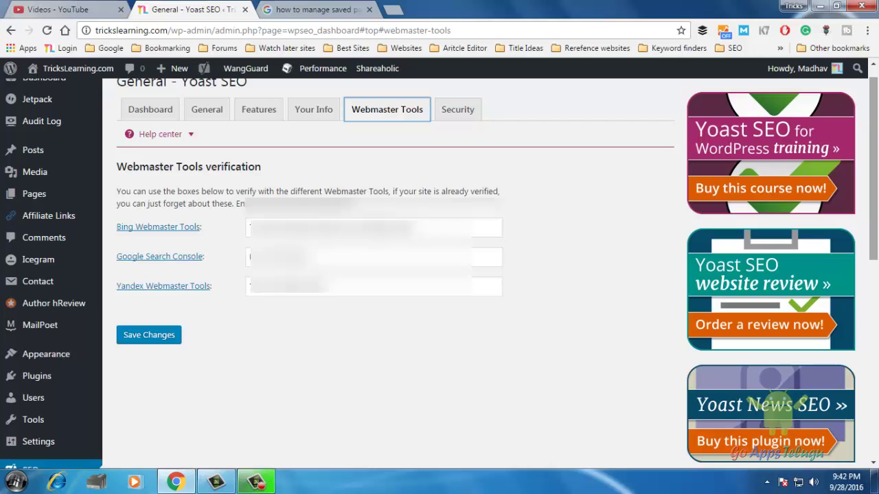
scroll(413, 184, down, 1)
drag(420, 210, 226, 220)
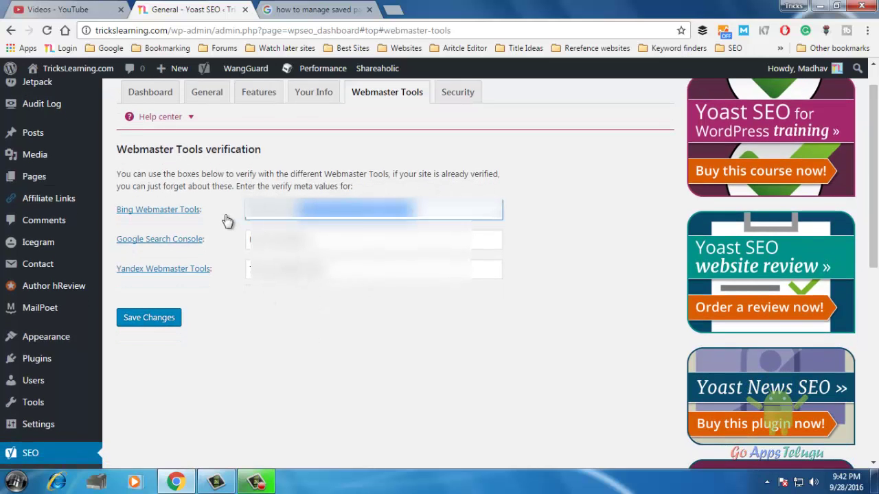
key(Right)
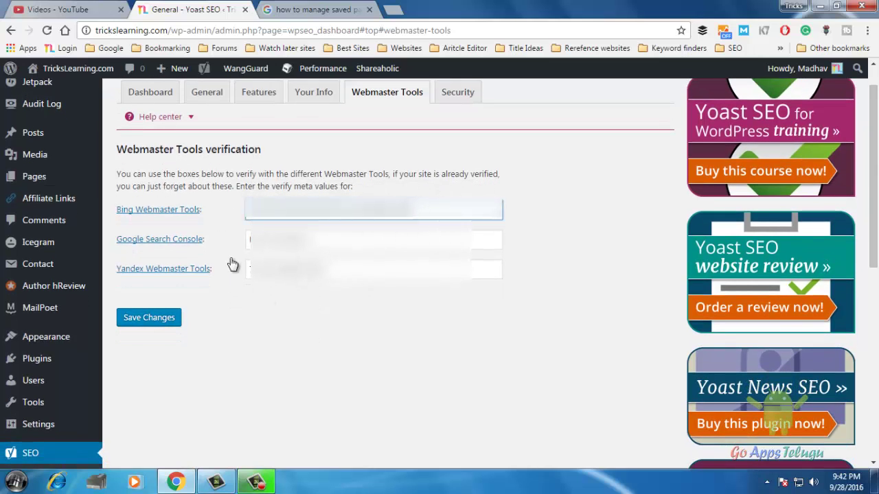
click(166, 242)
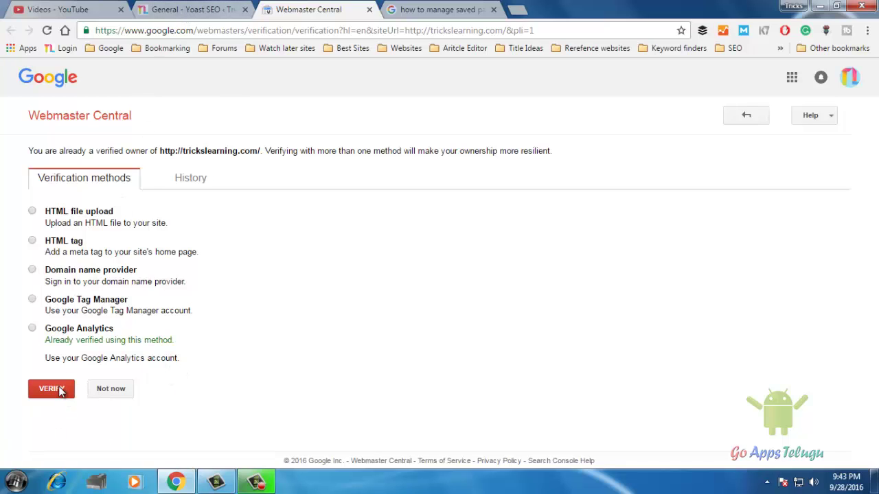
click(369, 9)
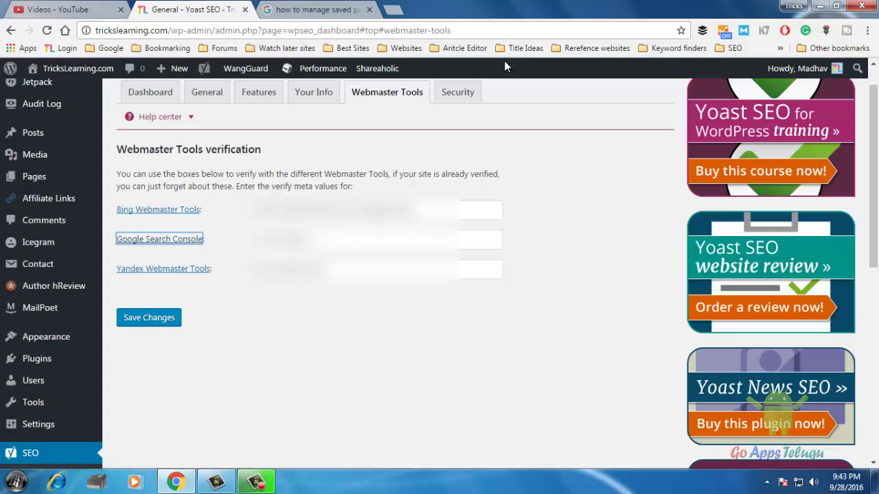
Step: Check the Security setting for the advanced part of the meta box and open the Titles & Metas settings
click(466, 96)
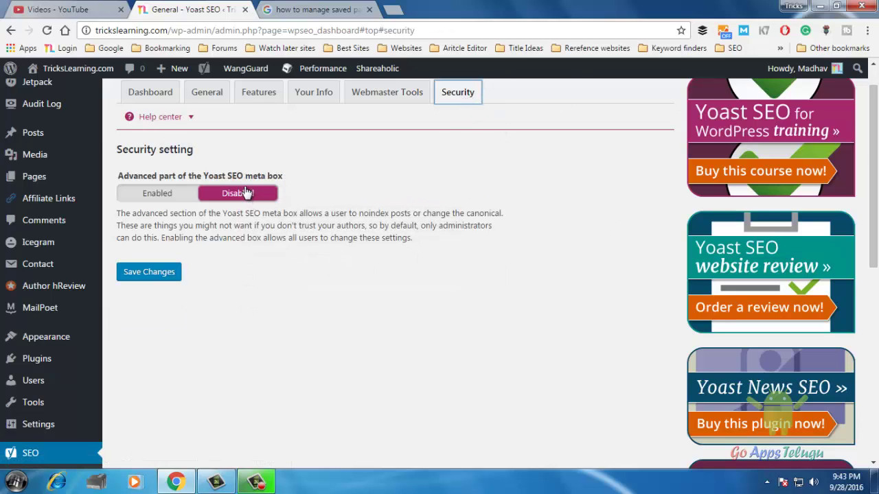
scroll(440, 275, down, 2)
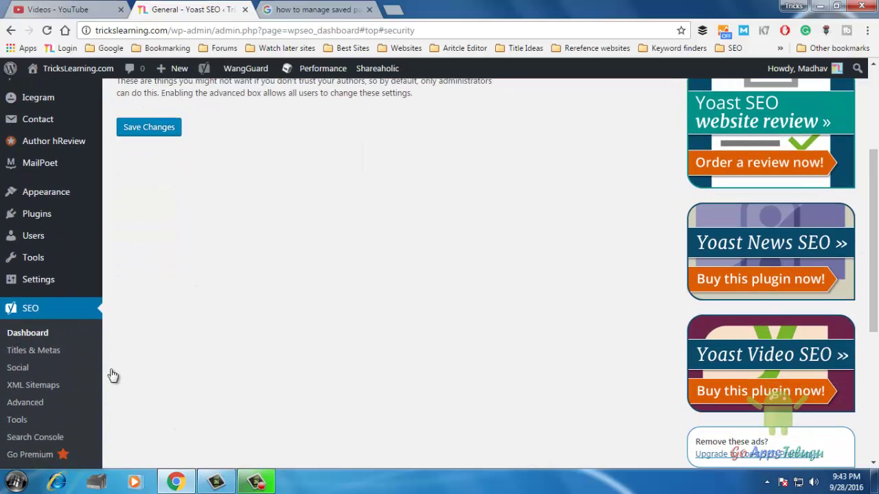
click(30, 352)
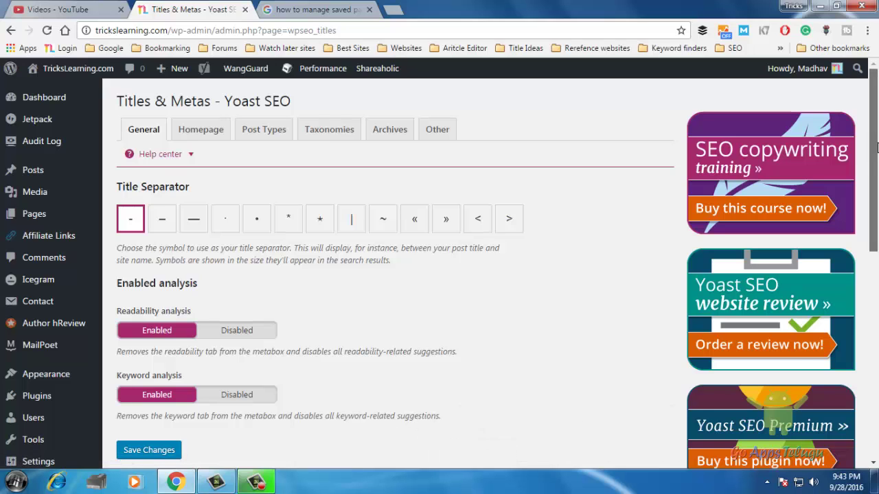
Step: Switch to the Google results for "how to manage saved password in trickslearning.com" to examine how the title separator appears
scroll(873, 147, down, 1)
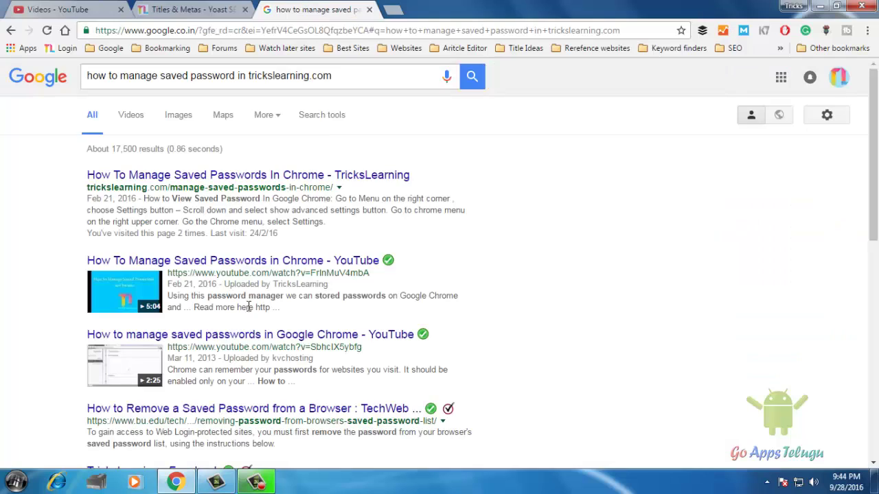
click(292, 9)
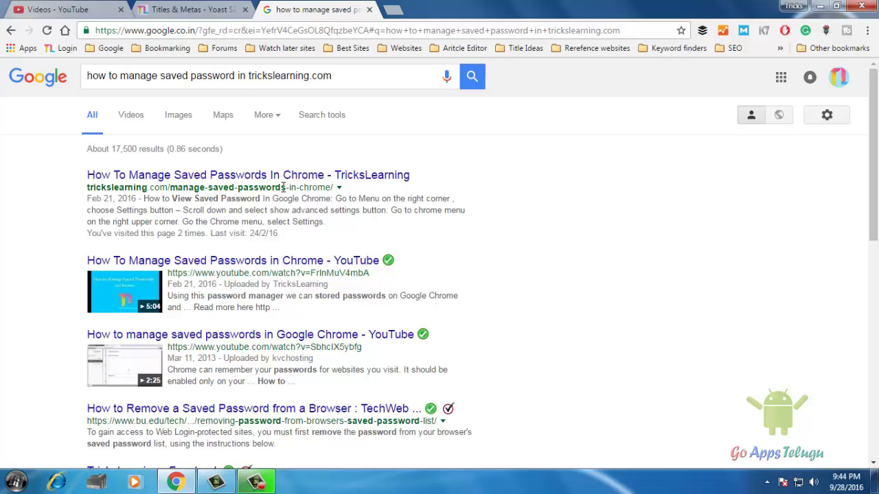
Step: Return to the Titles & Metas settings and check the title separator, Readability analysis and Keyword analysis options
click(197, 11)
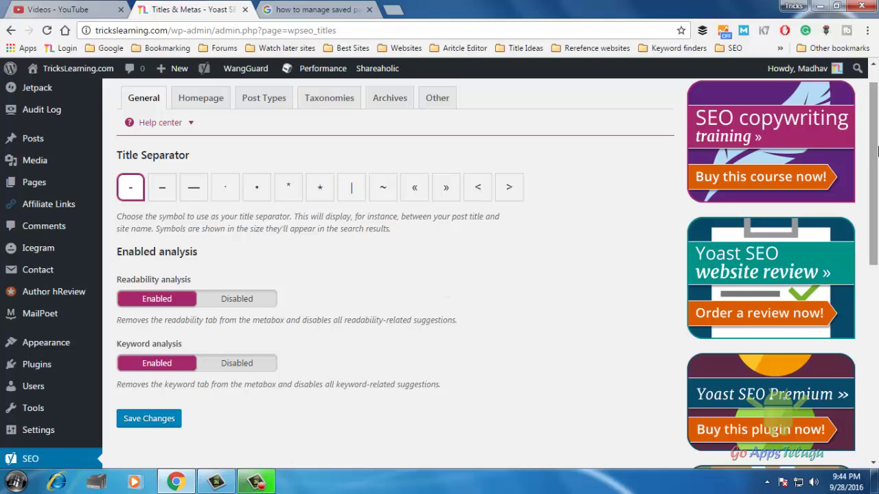
drag(878, 150, 870, 174)
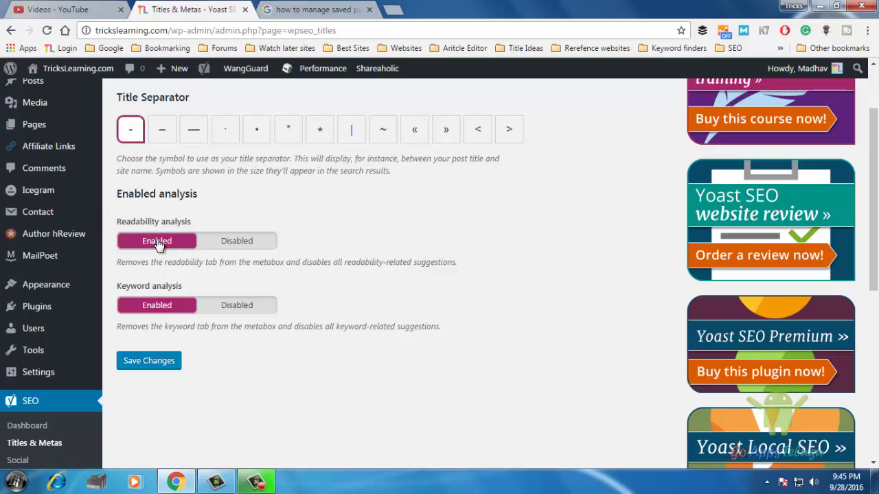
scroll(157, 254, down, 1)
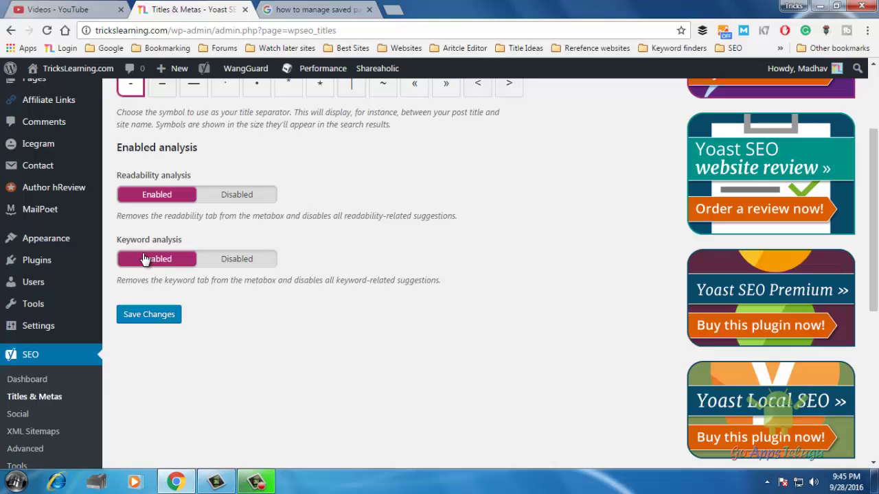
scroll(239, 133, up, 2)
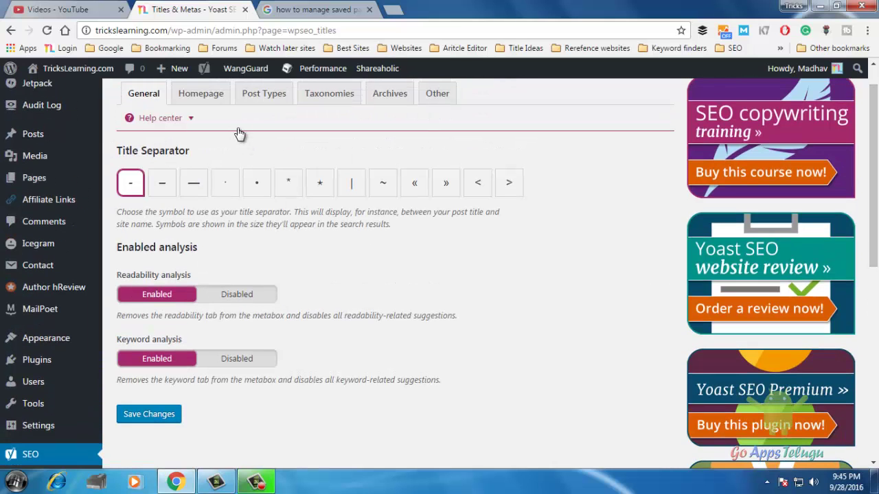
Step: Open the Homepage settings of Titles & Metas and examine the homepage title template
click(209, 100)
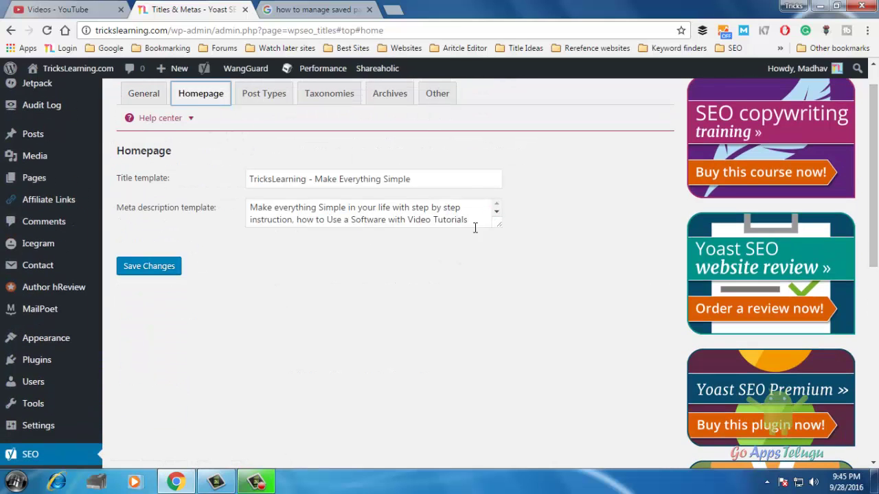
click(453, 173)
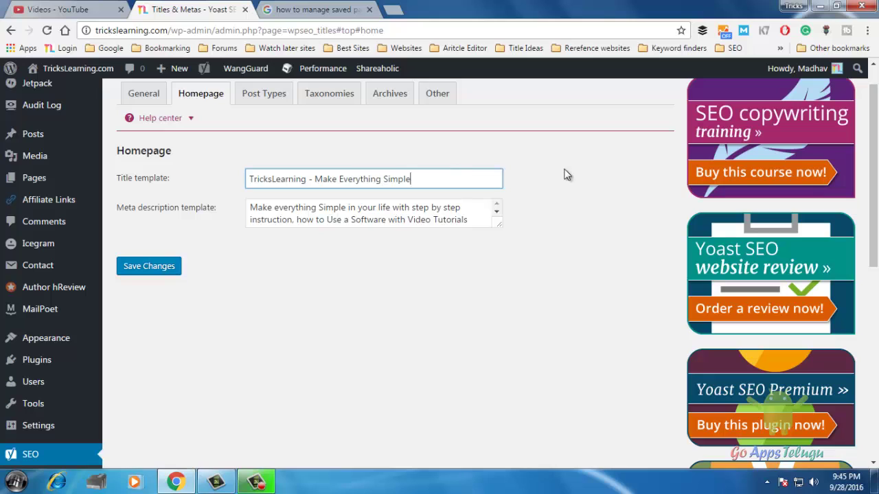
click(397, 17)
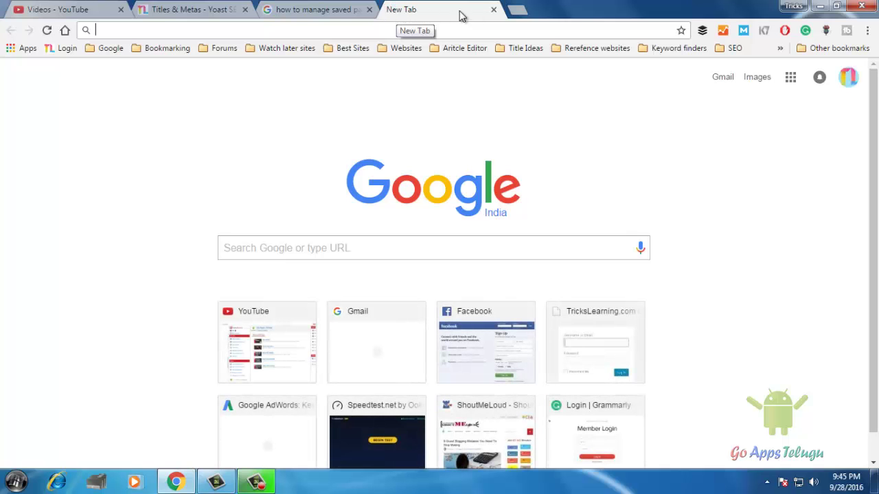
click(169, 15)
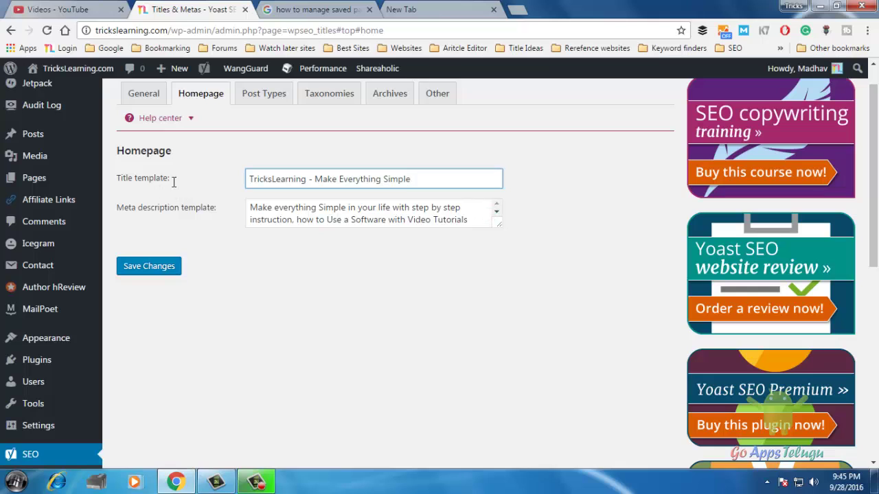
drag(426, 183, 241, 188)
click(329, 178)
Step: Load trickslearning.com in the new browser tab to see how the homepage title appears
click(436, 12)
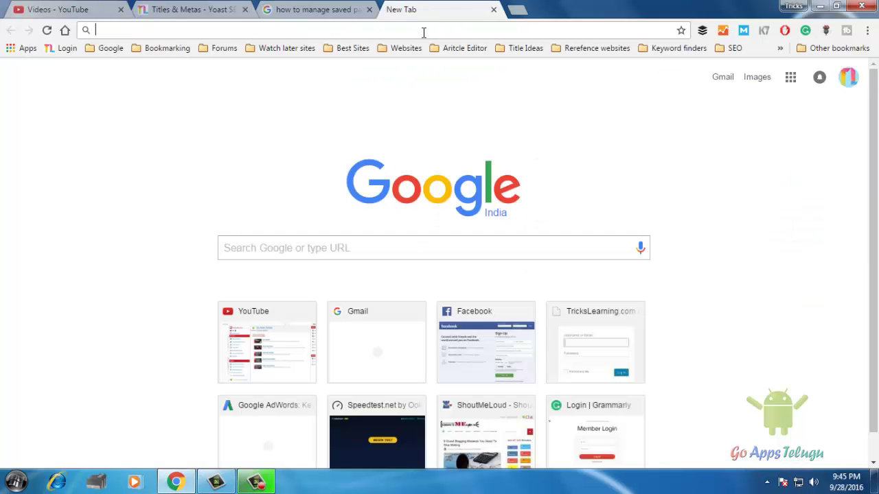
text(trickslearning.com)
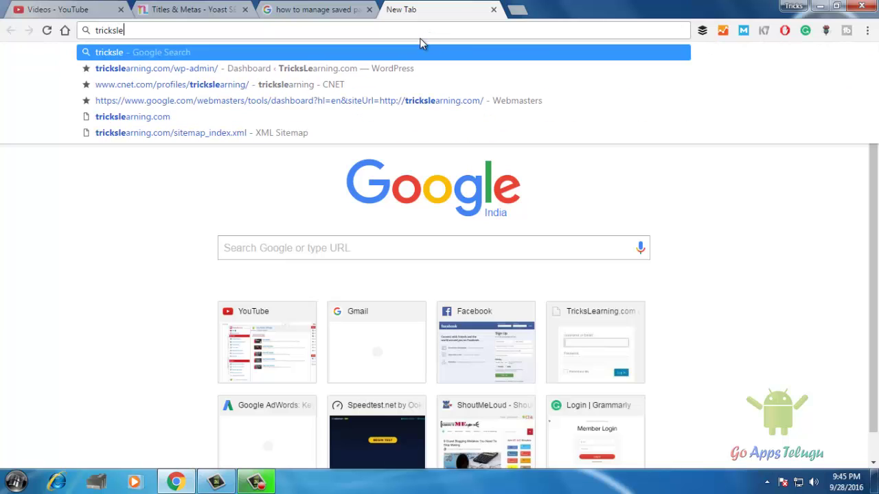
key(Return)
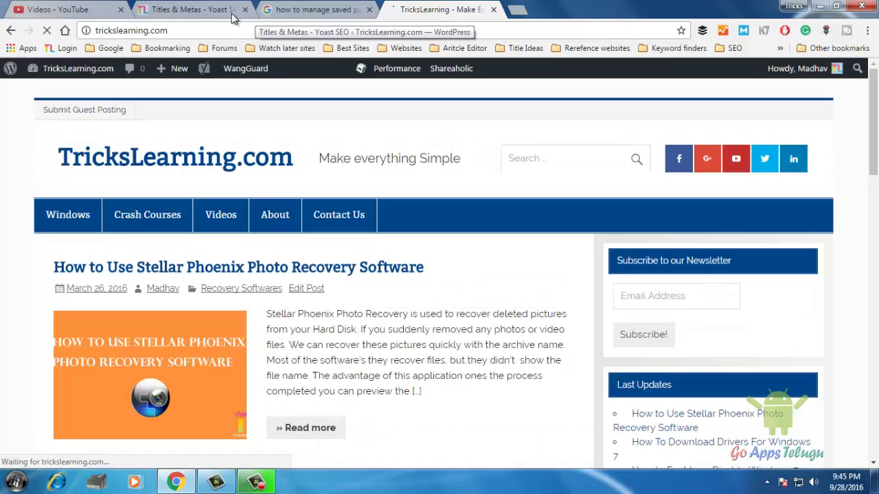
Step: Return to the Yoast Homepage settings and enlarge the meta description template box to read its full text
click(232, 10)
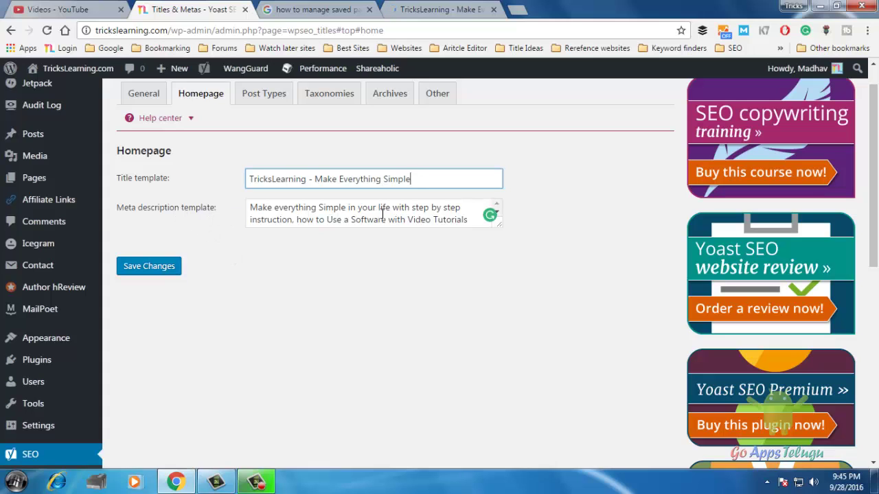
drag(498, 224, 529, 337)
click(365, 259)
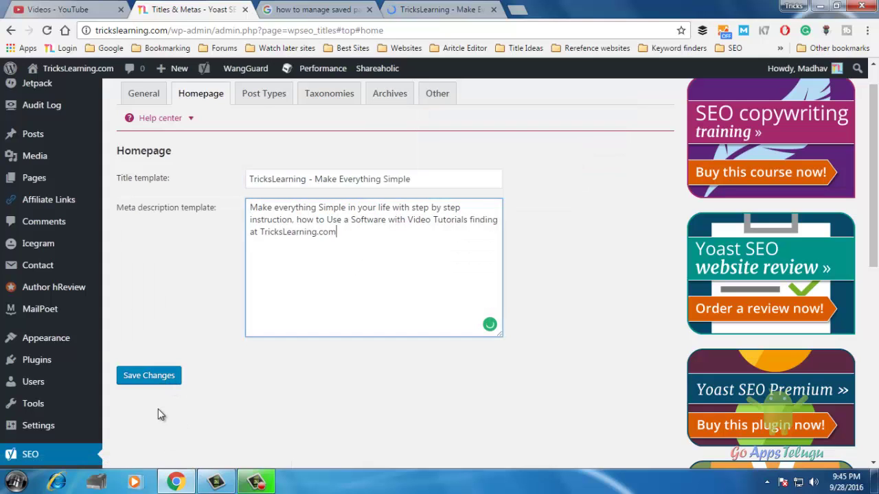
Step: Open the Post Types settings and examine the variables in the Posts title template
click(260, 105)
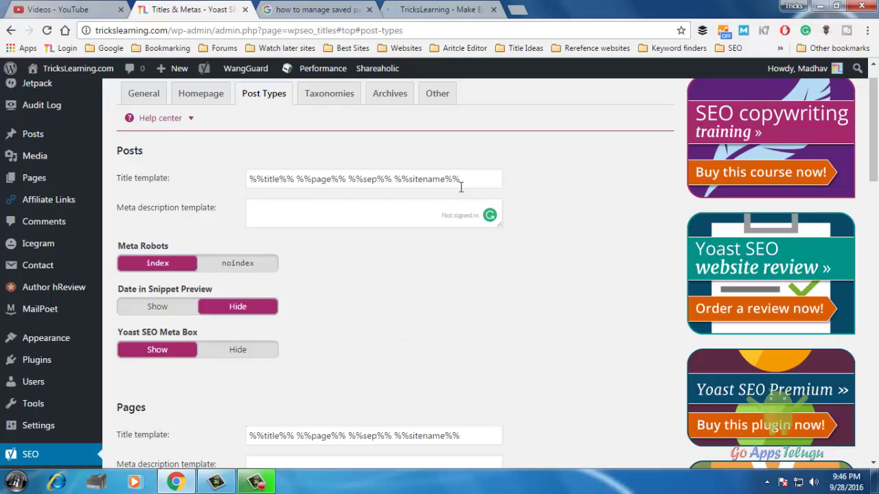
drag(475, 179, 266, 179)
click(267, 178)
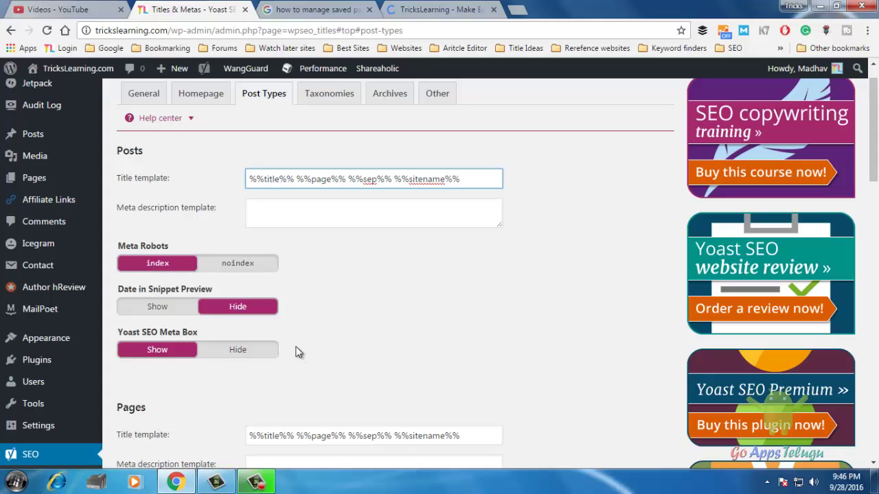
Step: Review the title template, Meta Robots, snippet date and meta box options for Pages and the remaining post types through MailPoet page
scroll(878, 155, down, 1)
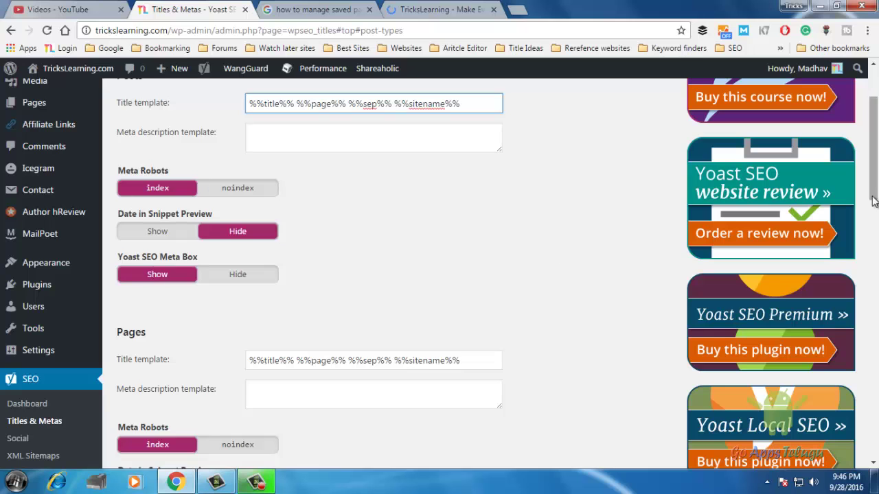
drag(878, 184, 878, 223)
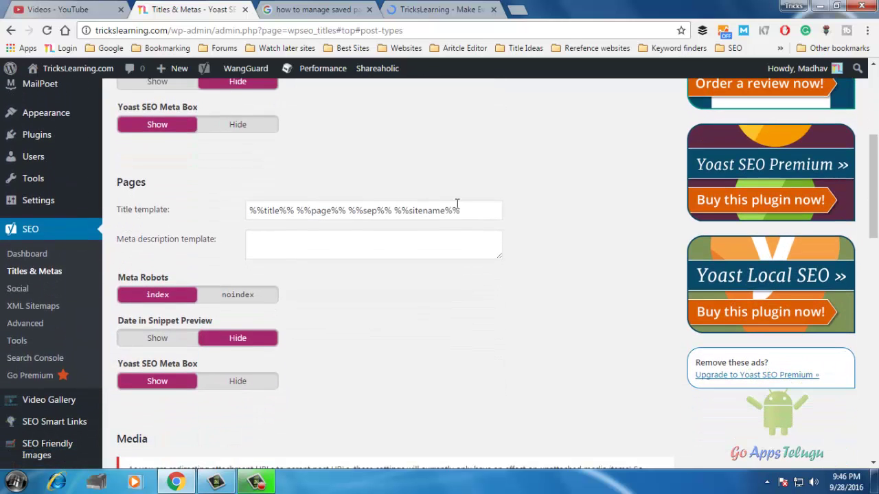
drag(877, 155, 877, 179)
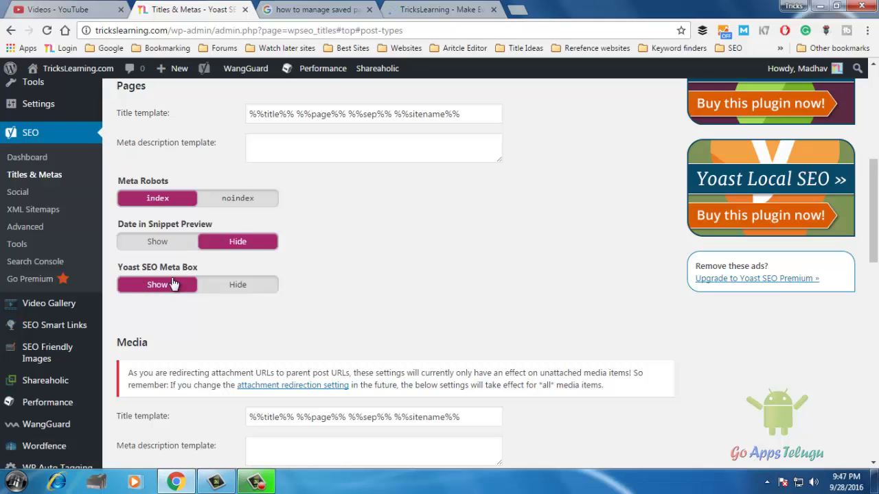
drag(877, 206, 873, 368)
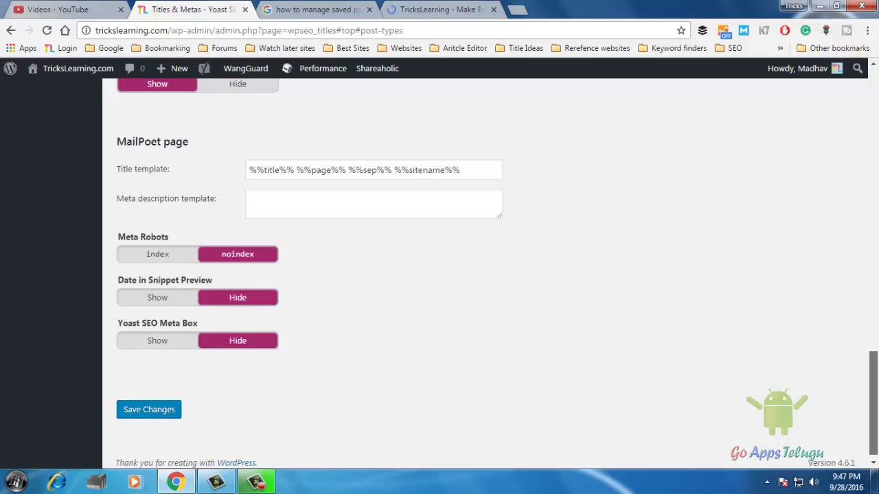
mouse_move(874, 368)
mouse_down()
mouse_move(874, 305)
mouse_move(872, 365)
mouse_up()
click(237, 458)
scroll(206, 426, down, 1)
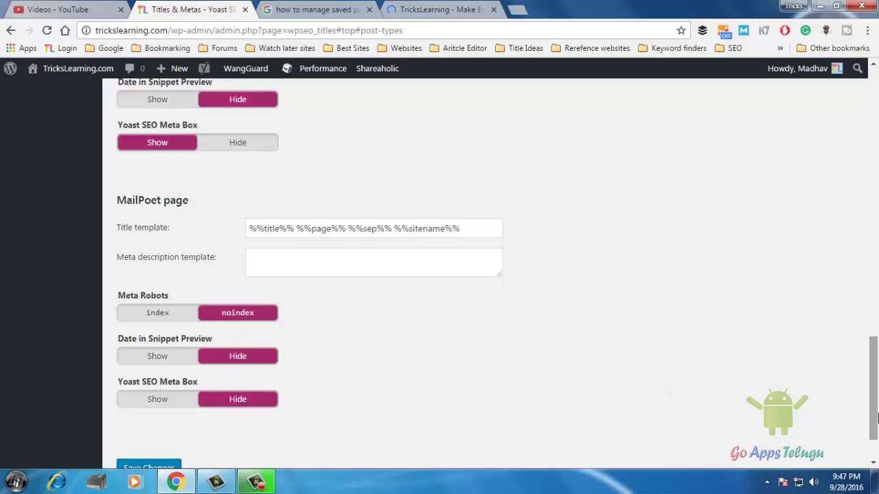
drag(873, 419, 519, 124)
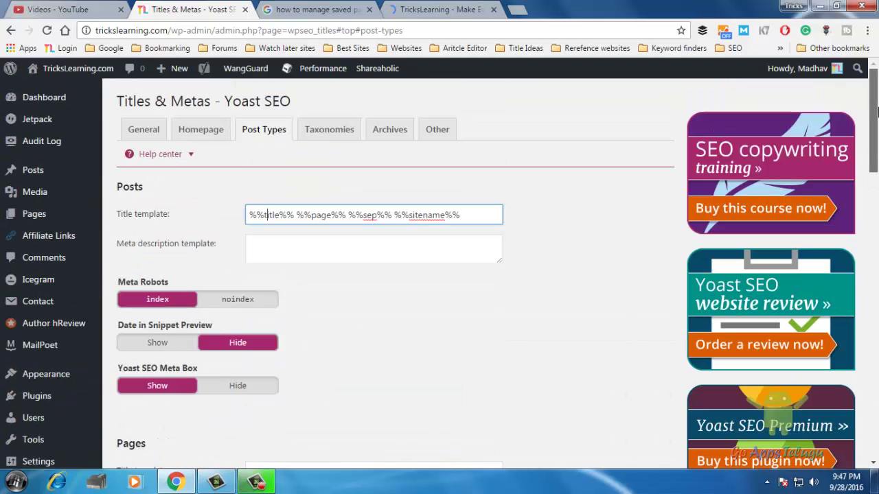
Step: Open the Taxonomies settings and examine the title template, Meta Robots and meta box options for Categories
click(348, 138)
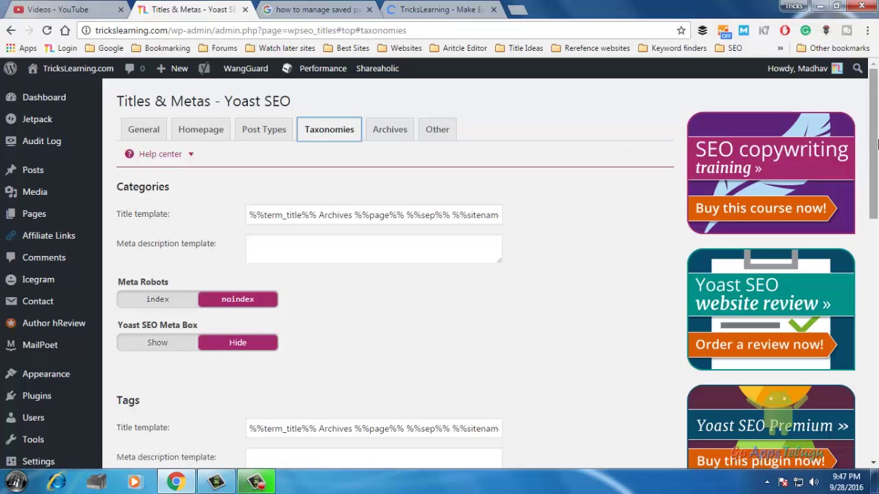
drag(877, 142, 877, 159)
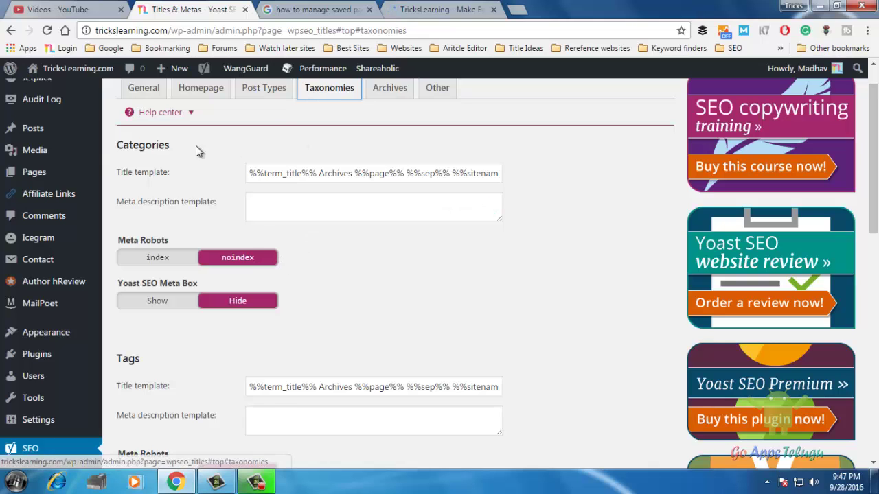
drag(878, 149, 878, 106)
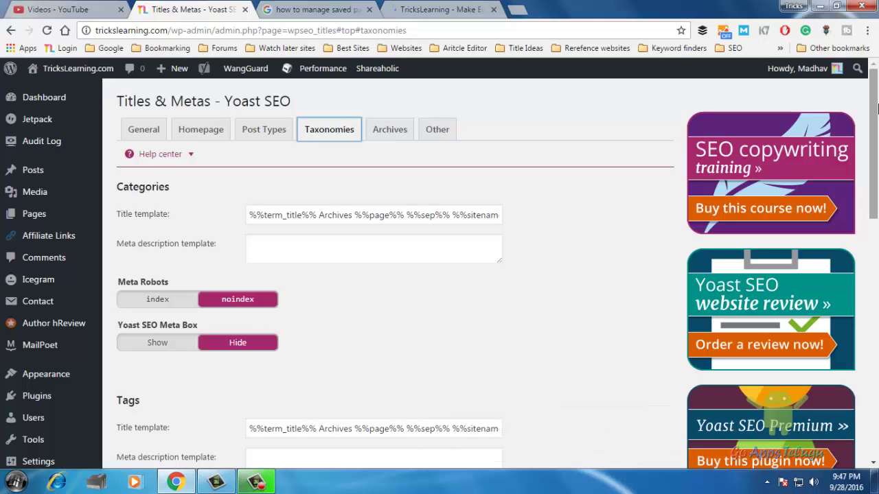
drag(878, 109, 877, 116)
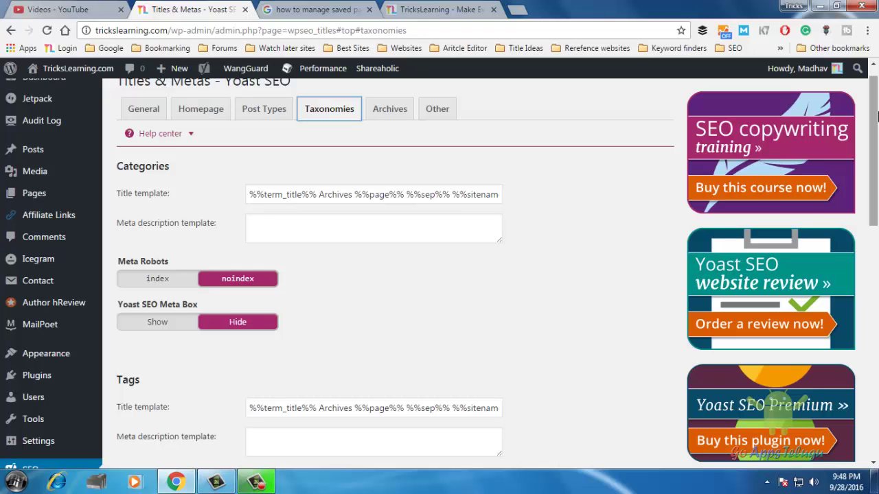
drag(877, 116, 877, 130)
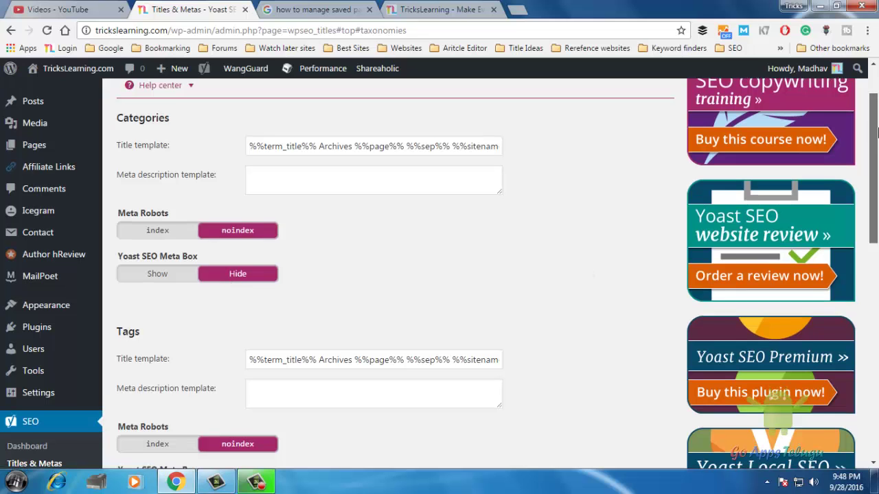
Step: Review the Tags, Format and Link Categories options in the Taxonomies settings
drag(877, 123, 876, 174)
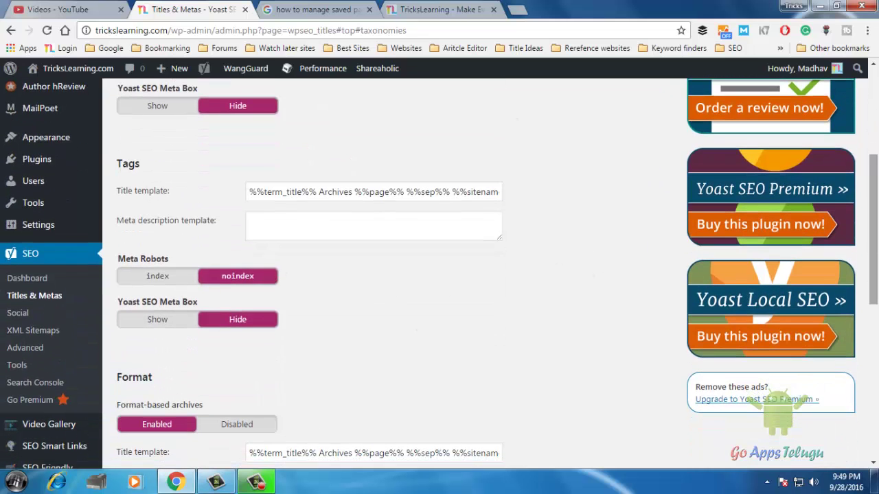
drag(877, 238, 877, 284)
scroll(222, 257, down, 1)
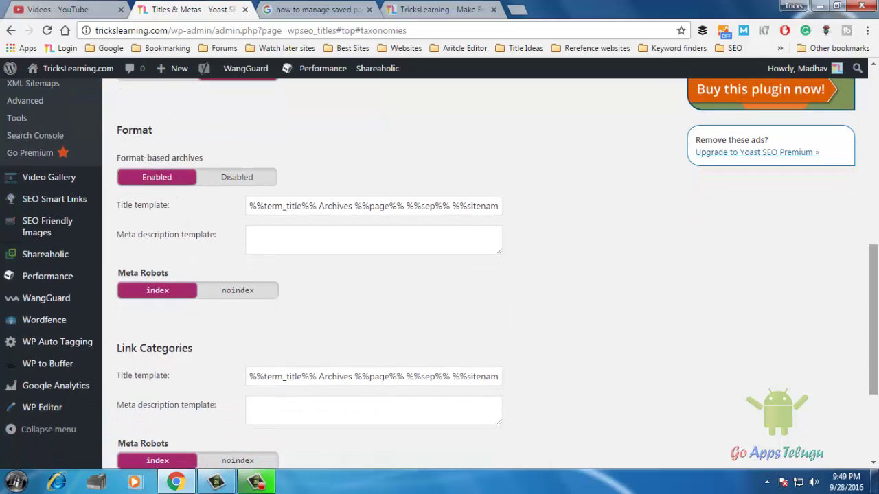
scroll(165, 182, down, 2)
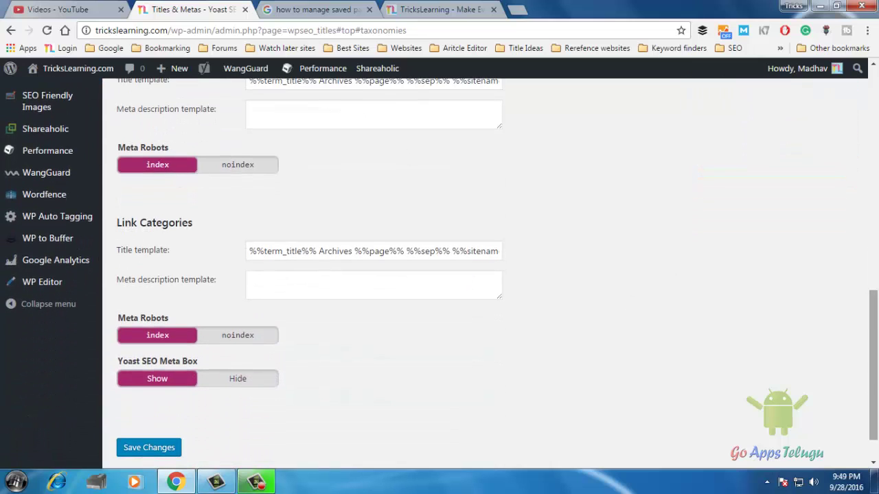
scroll(877, 362, down, 1)
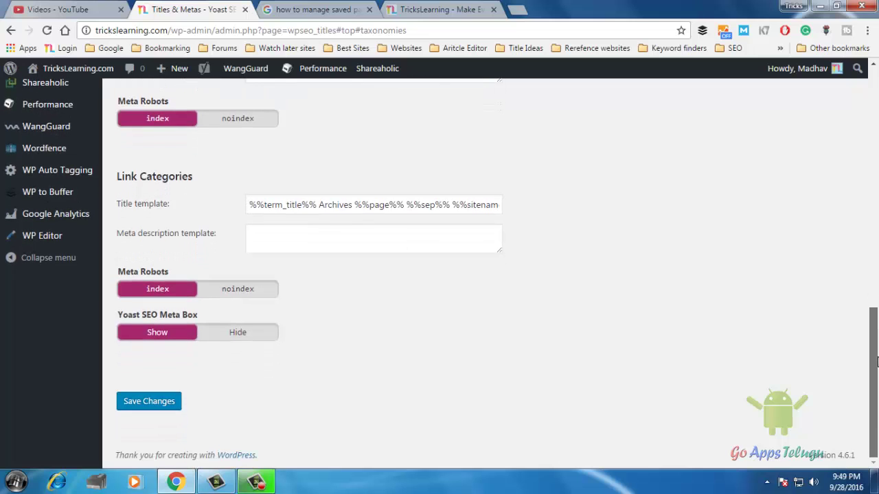
drag(876, 362, 876, 124)
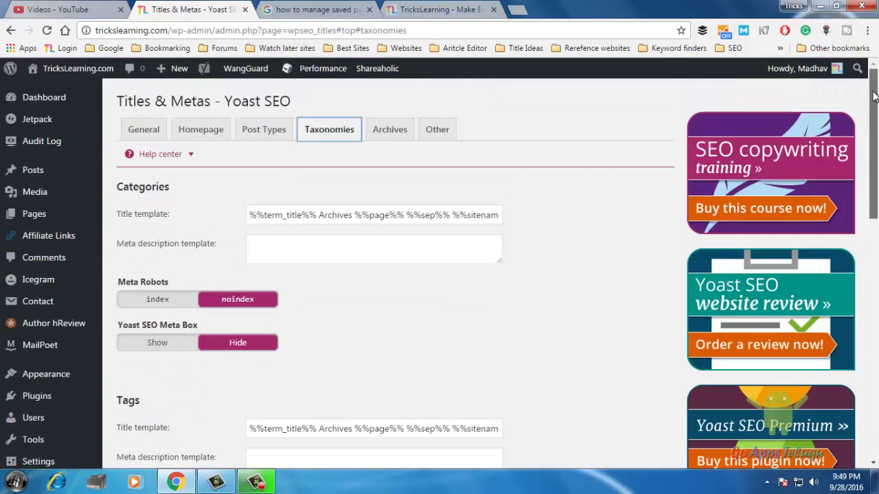
Step: Open the Archives settings and review the title template, meta description, enabled state and Meta Robots options for author and date archives
click(388, 130)
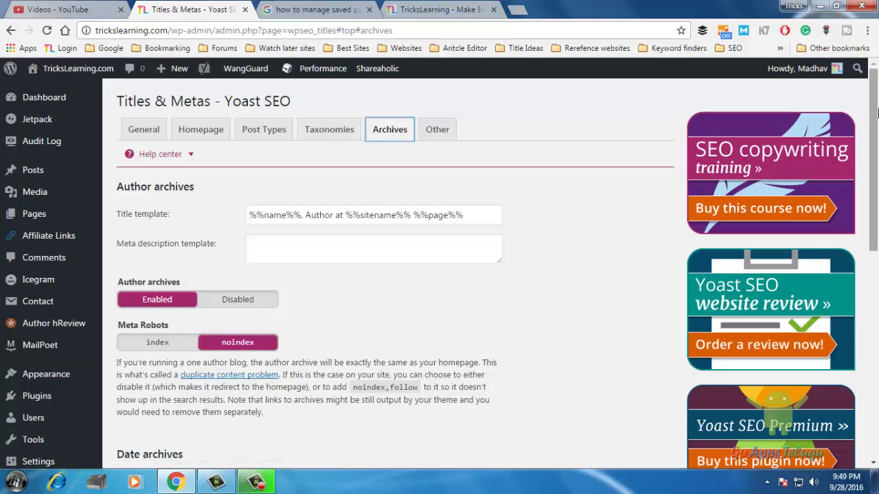
drag(877, 112, 876, 135)
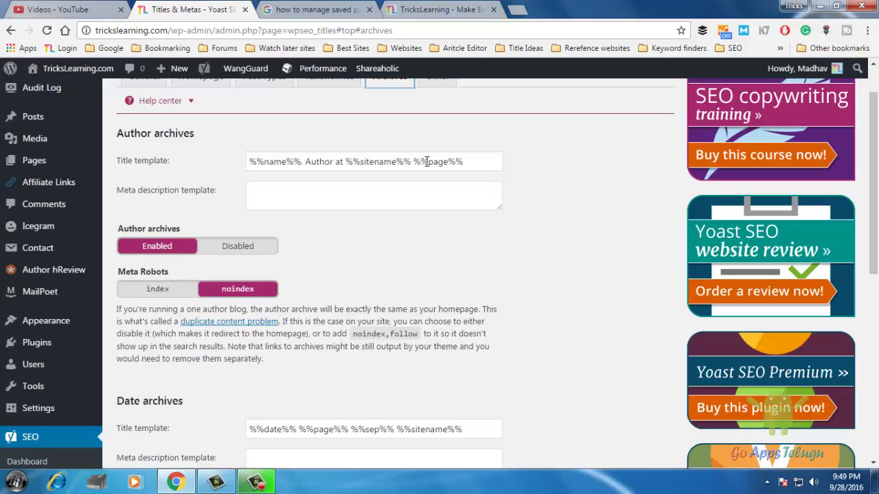
click(415, 187)
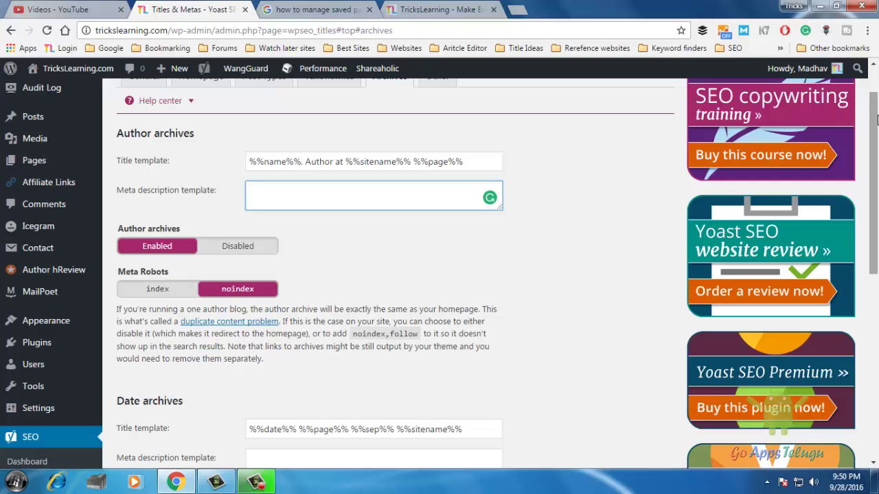
scroll(316, 278, down, 1)
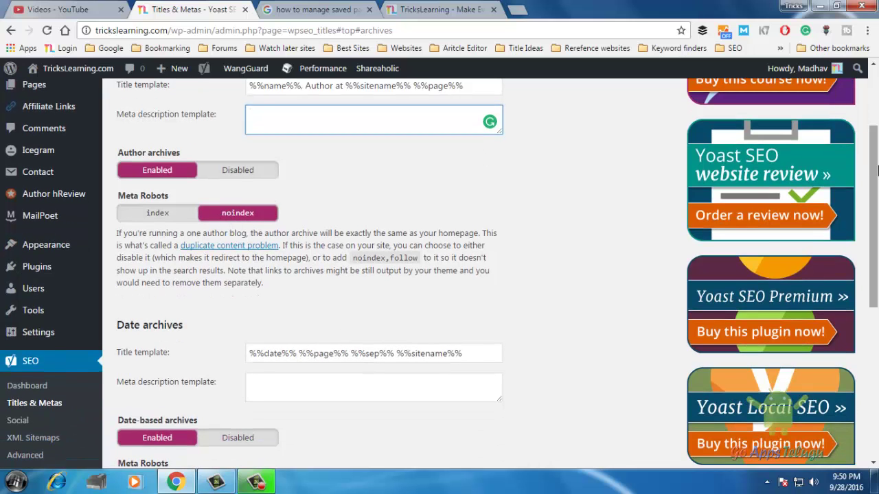
drag(874, 170, 874, 254)
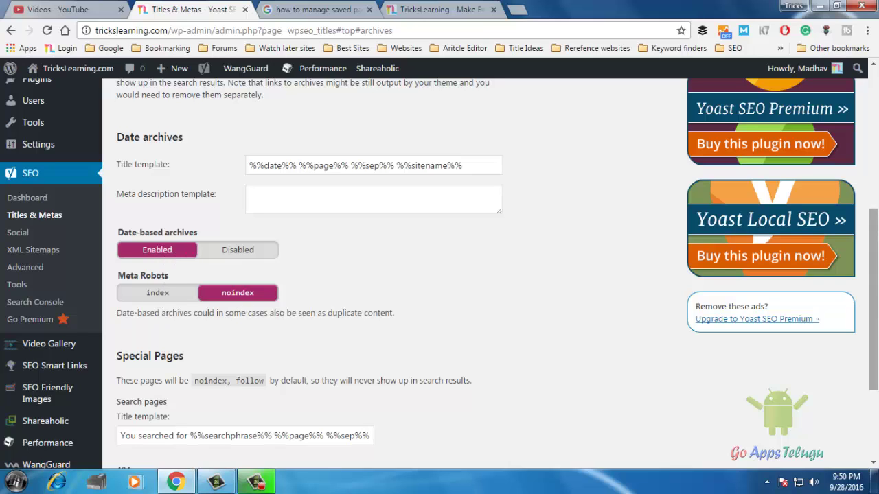
Step: Examine the Search pages and 404 pages title templates under Special Pages, consulting the open Google results page for comparison
drag(875, 292, 877, 358)
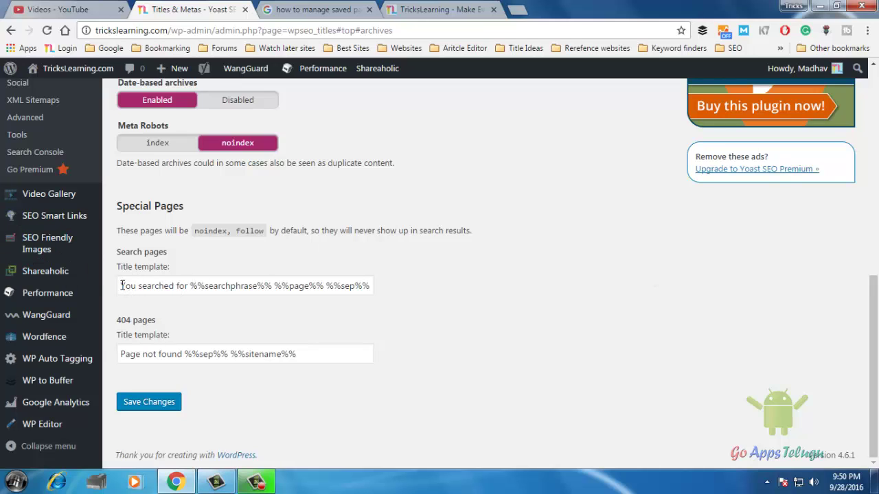
drag(122, 286, 258, 288)
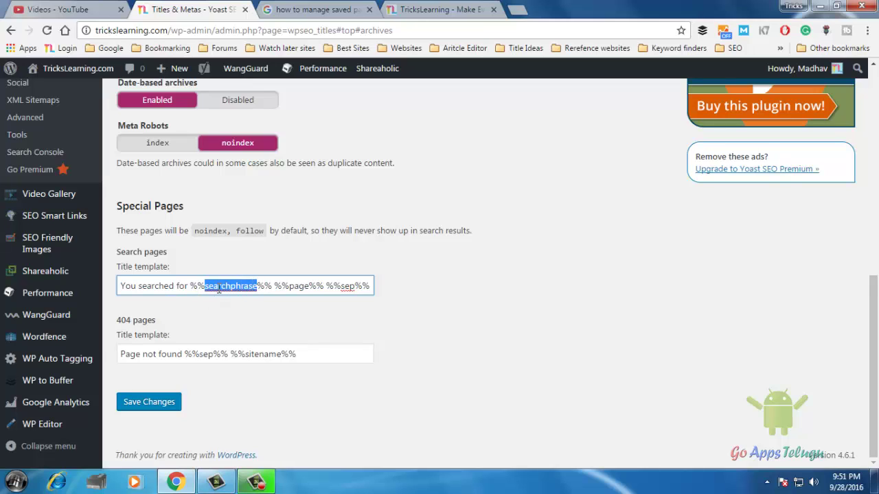
click(218, 286)
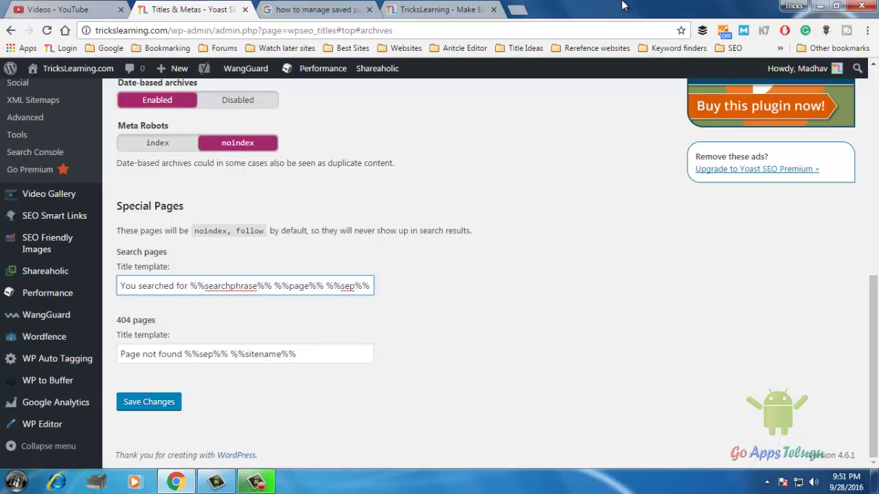
click(309, 8)
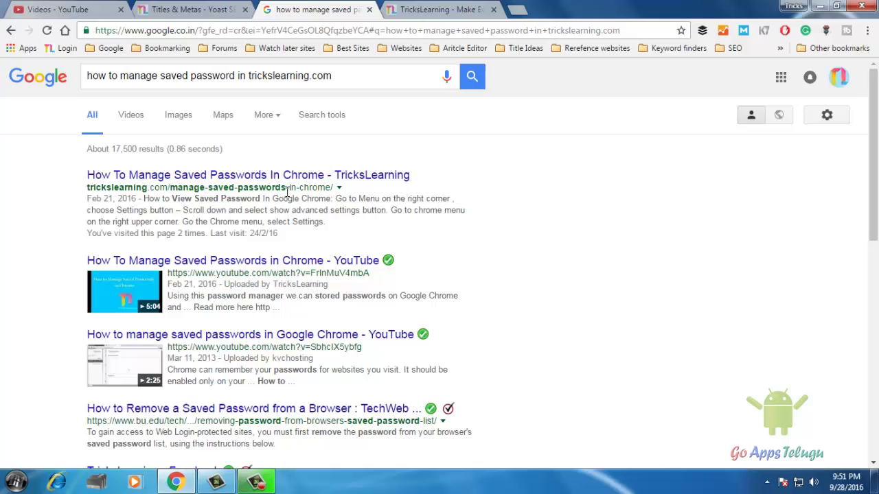
click(161, 7)
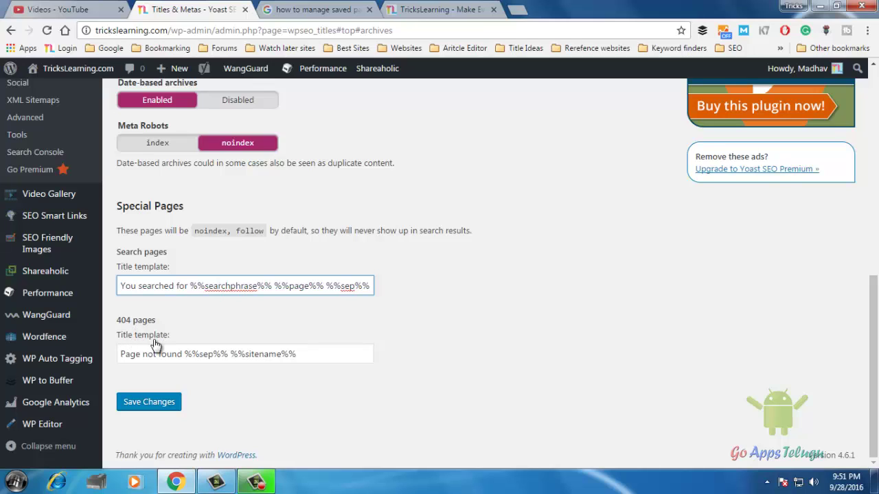
drag(122, 354, 184, 352)
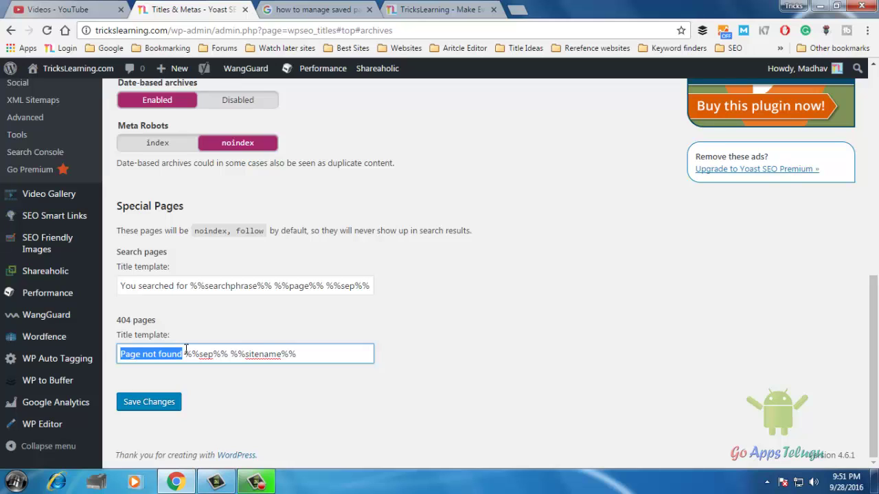
click(331, 358)
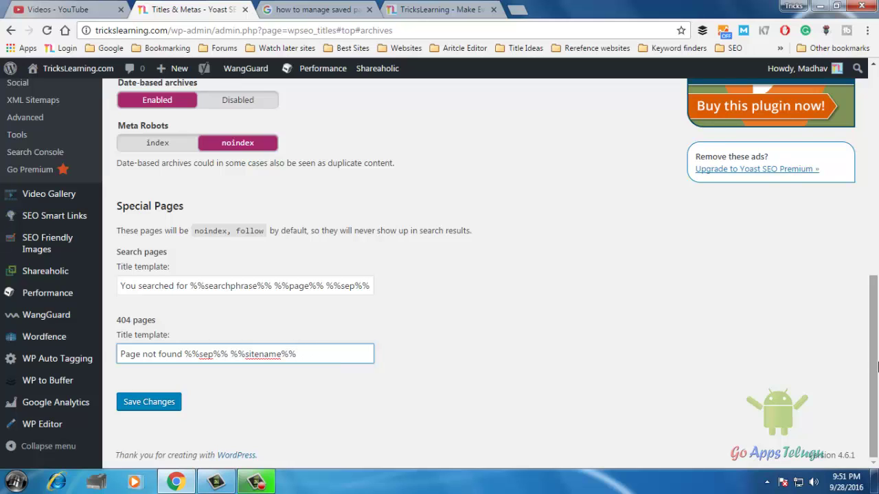
Step: Open the Other settings of Titles & Metas and review the Sitewide meta settings
scroll(877, 368, up, 7)
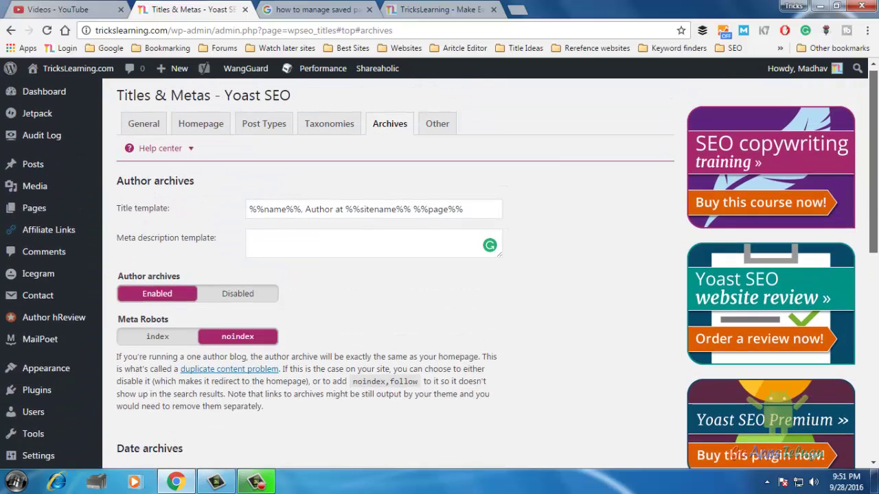
click(438, 128)
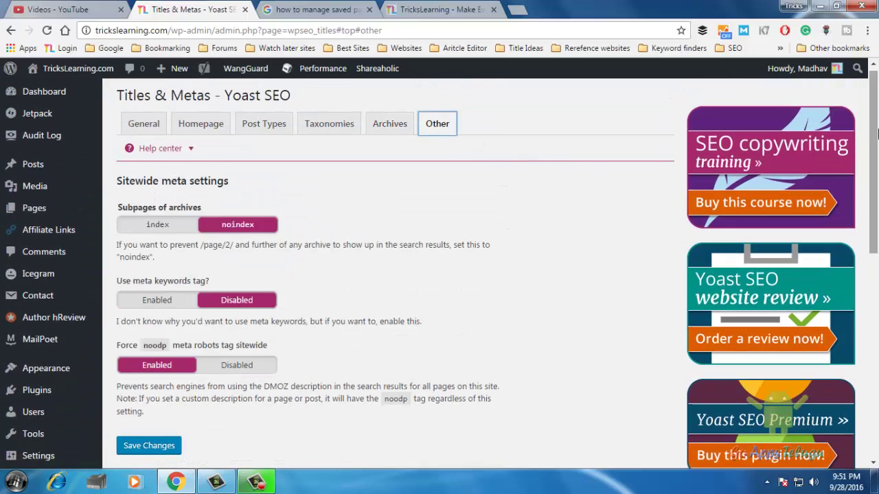
scroll(878, 150, down, 1)
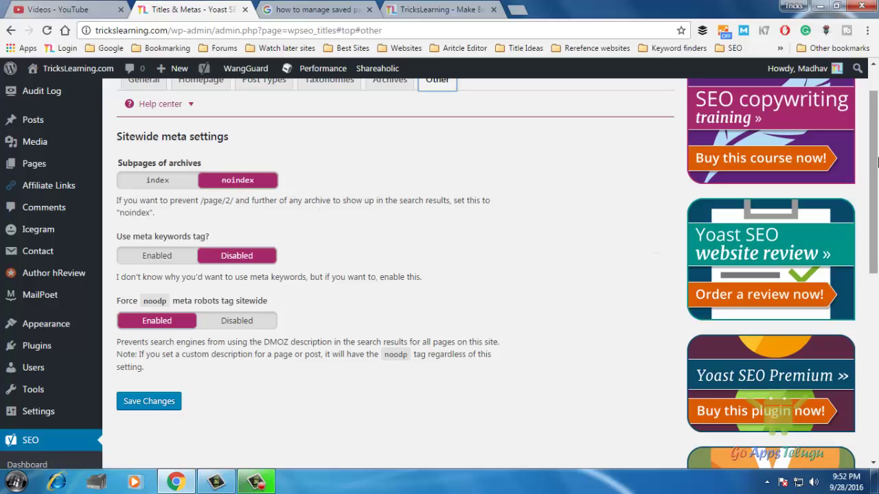
drag(878, 161, 877, 112)
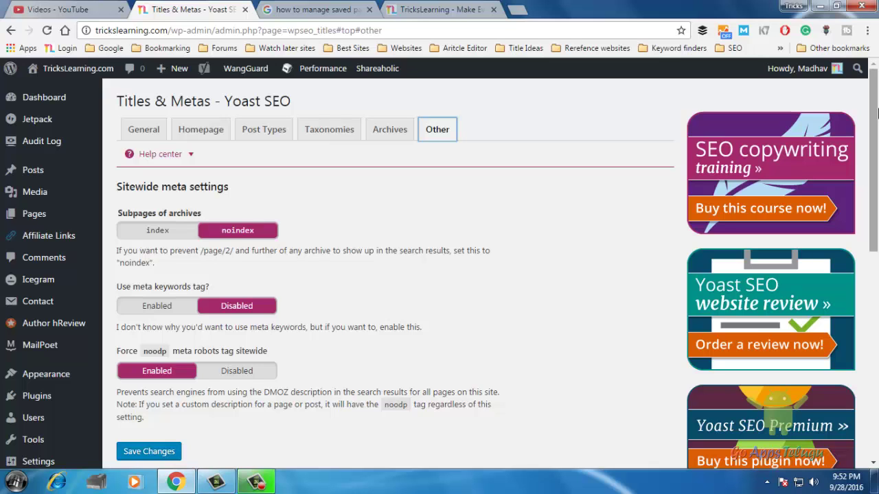
drag(878, 111, 878, 134)
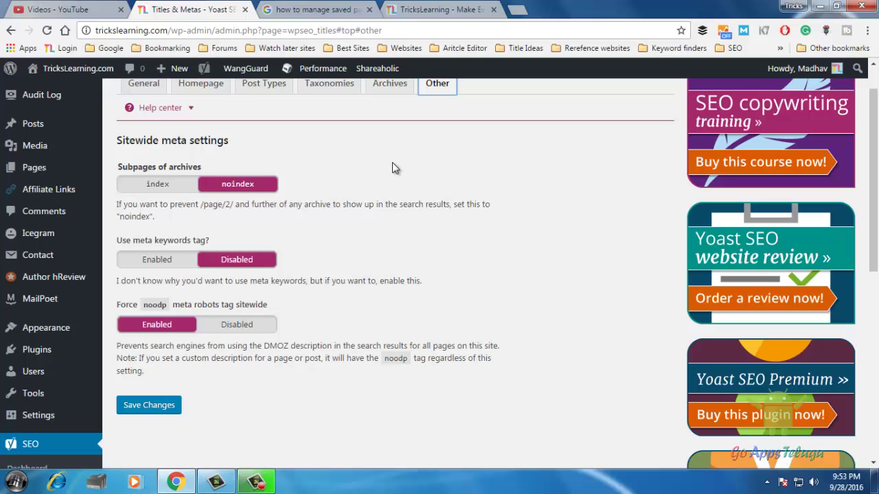
scroll(575, 193, down, 1)
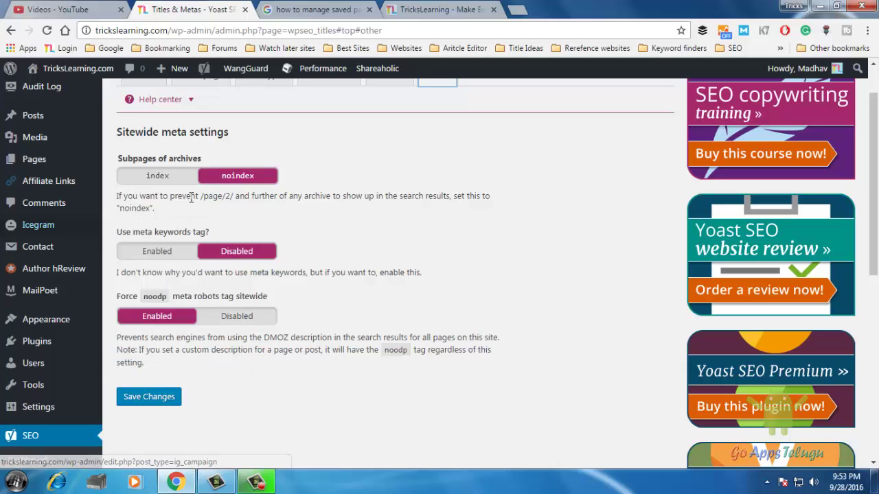
Step: Examine the /page/2/ note under Subpages of archives, plus the meta keywords tag and noodp options
drag(198, 196, 221, 201)
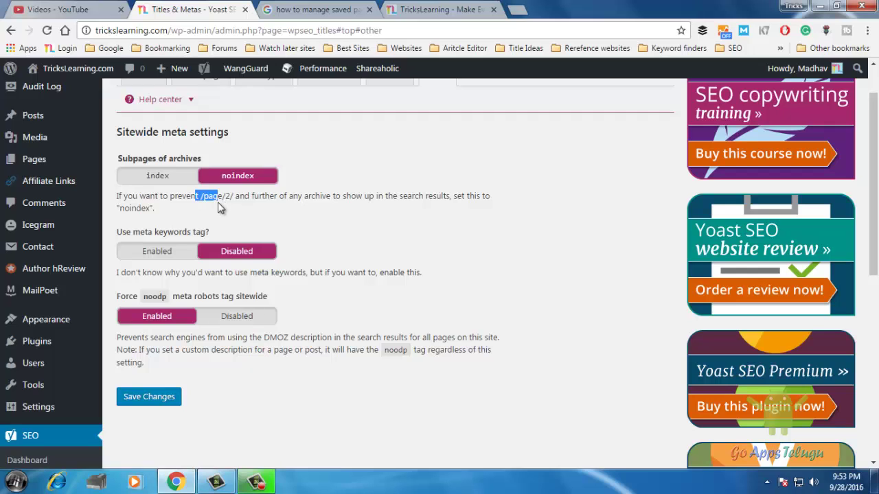
click(236, 195)
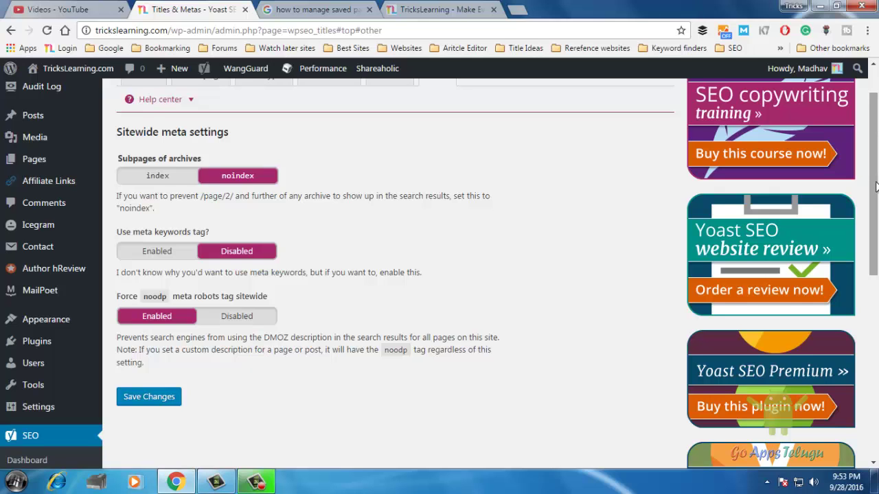
scroll(877, 193, down, 1)
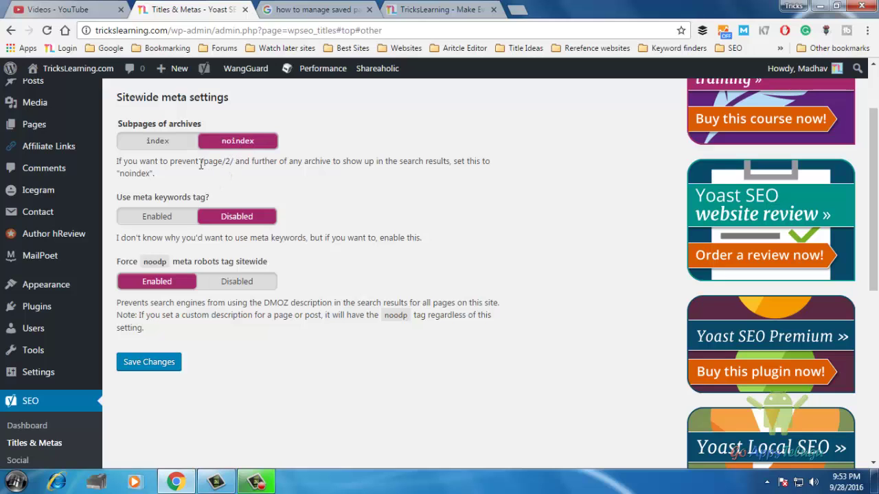
drag(201, 162, 232, 163)
click(246, 181)
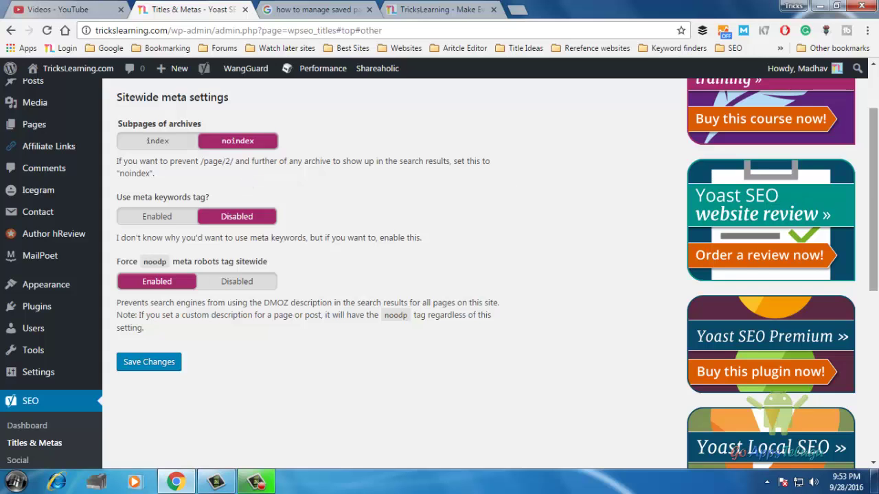
drag(876, 185, 877, 211)
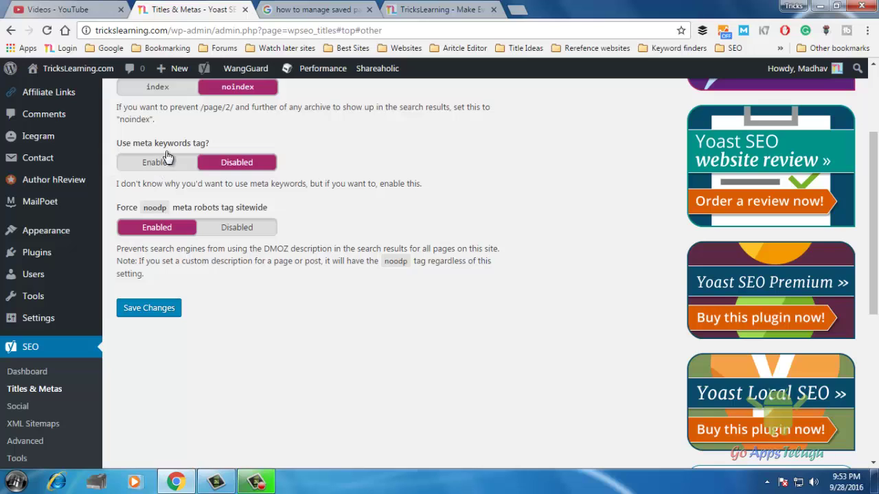
scroll(155, 232, down, 1)
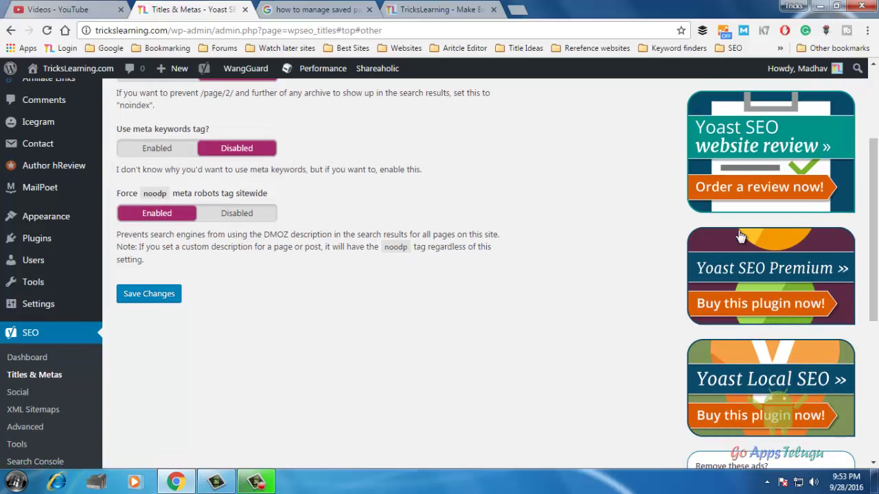
Step: Open the Social settings and examine the social profile fields, including Facebook Page URL, Twitter Username and Instagram URL
scroll(190, 377, down, 10)
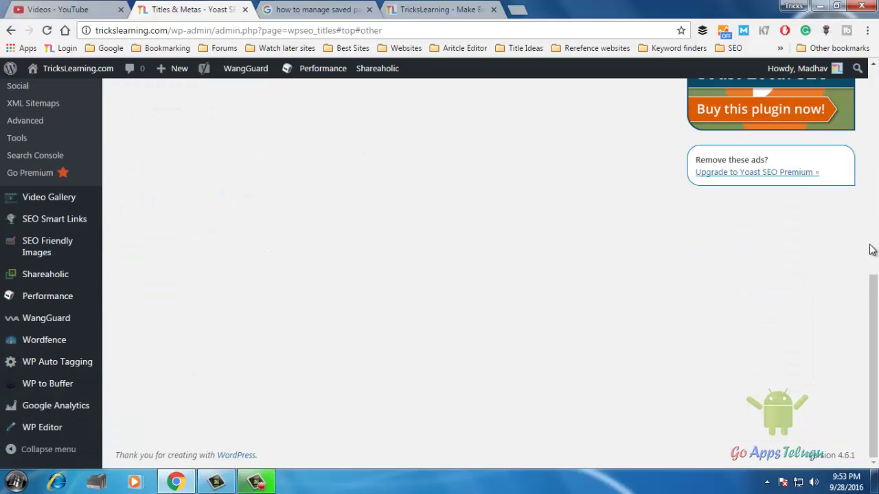
drag(871, 250, 877, 113)
scroll(877, 114, down, 10)
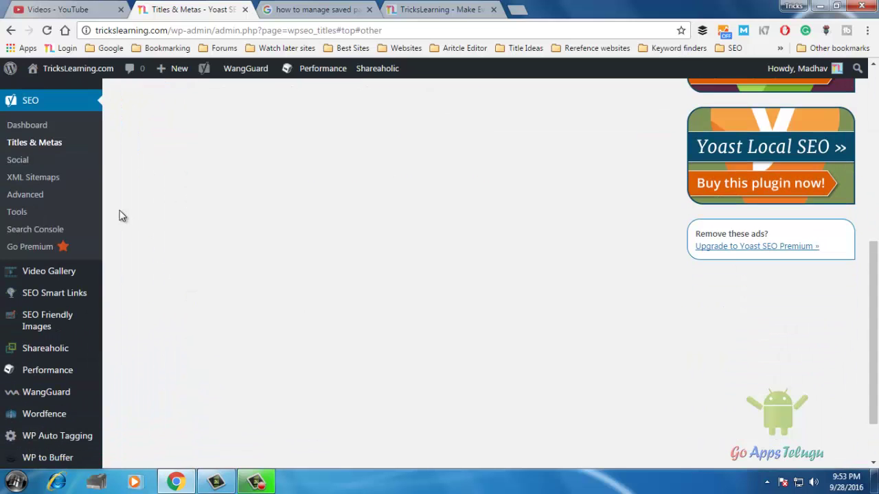
click(18, 162)
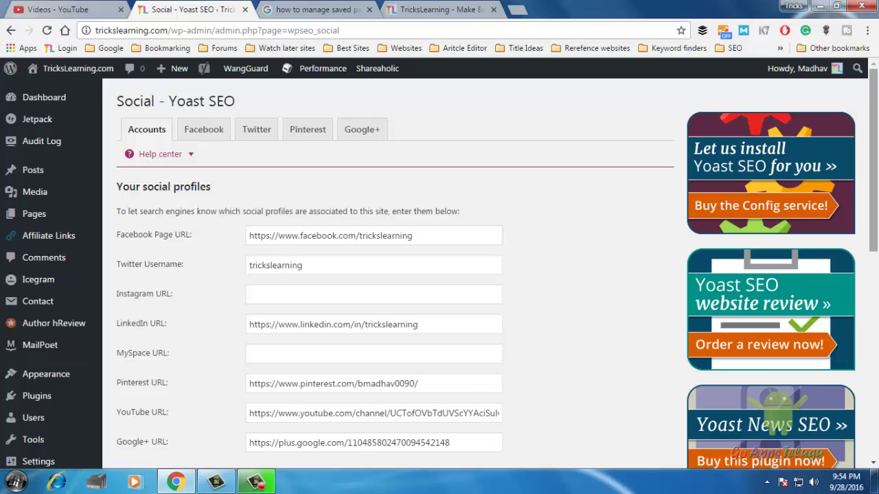
scroll(277, 181, down, 2)
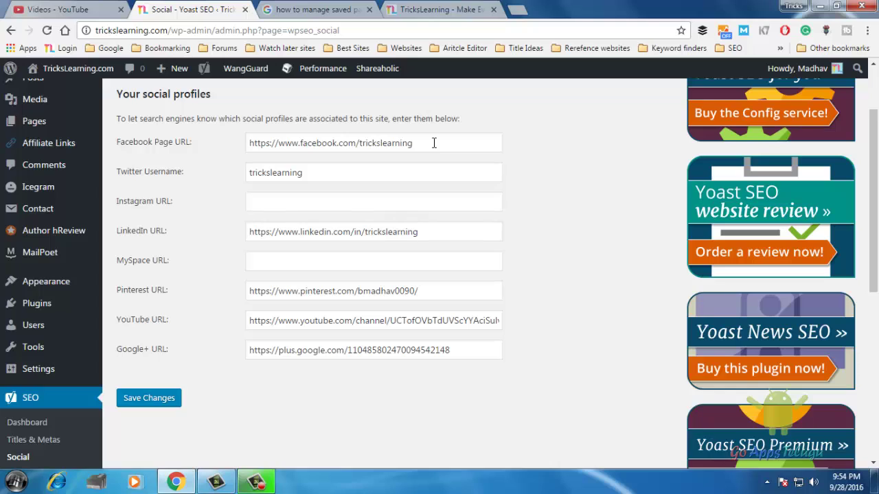
drag(434, 143, 128, 142)
click(354, 177)
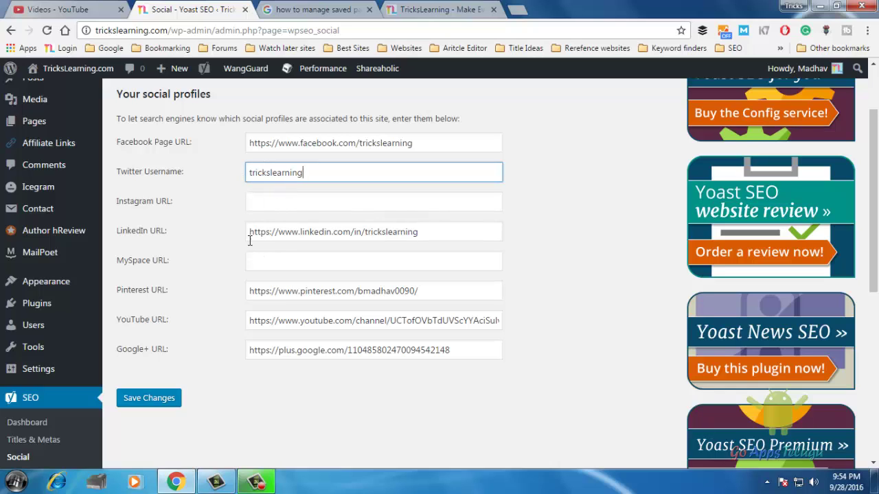
click(306, 205)
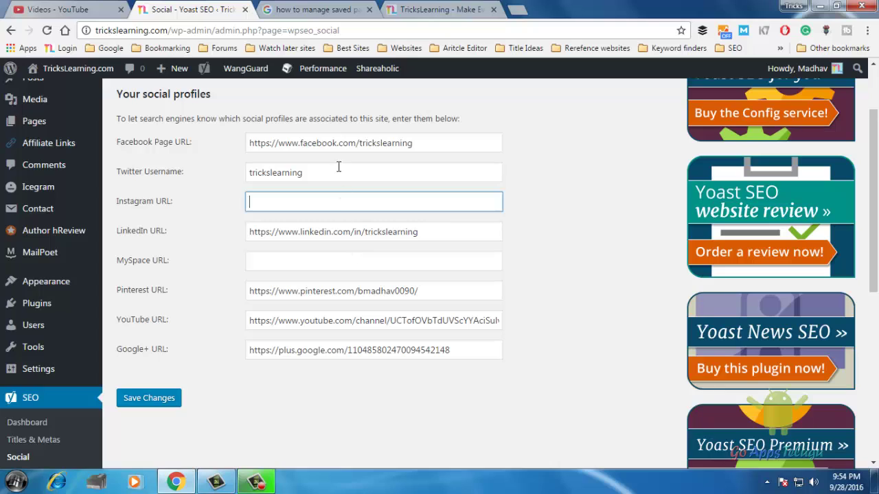
click(345, 143)
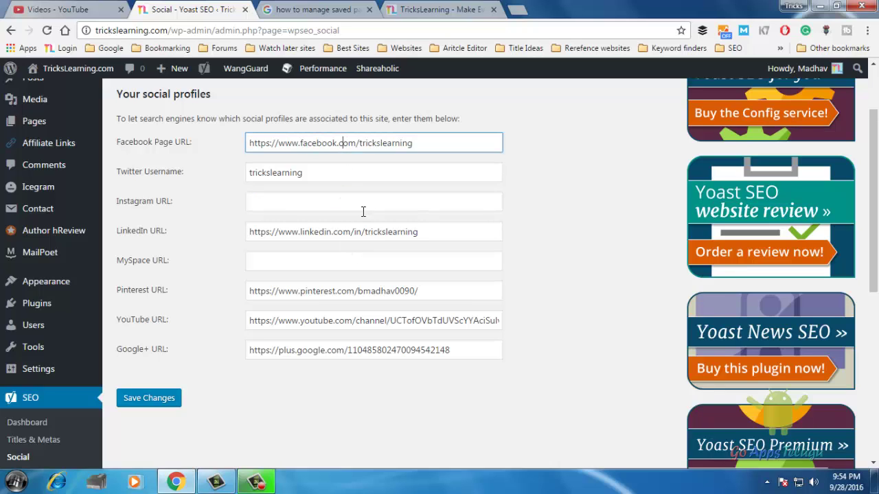
Step: Review the Facebook Open Graph and frontpage settings, and open the Twitter card settings
drag(878, 224, 878, 211)
scroll(340, 171, up, 2)
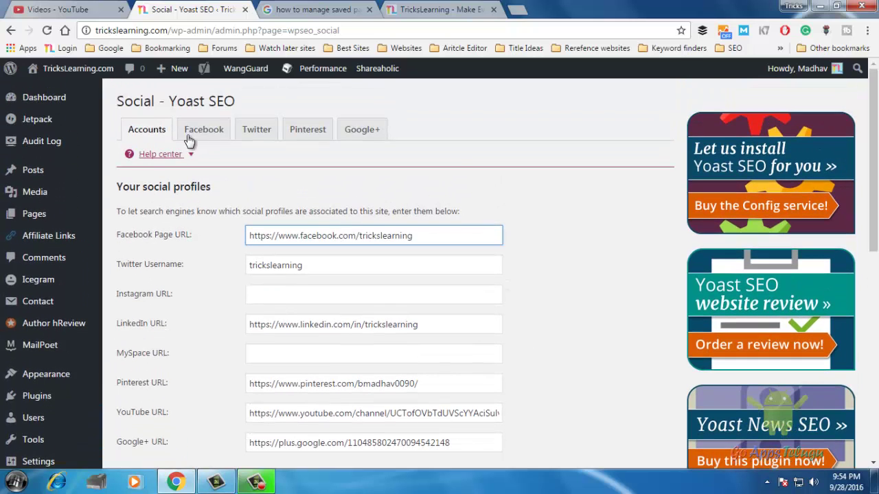
click(198, 136)
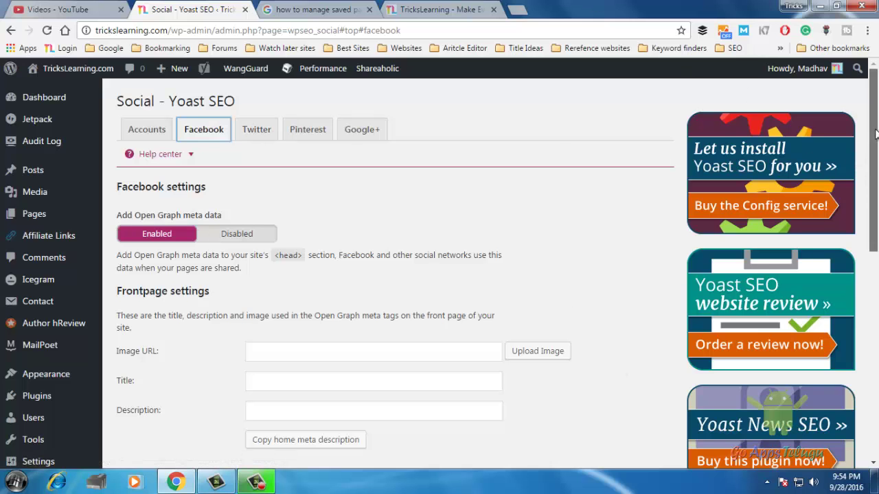
drag(876, 138, 878, 277)
scroll(267, 124, up, 3)
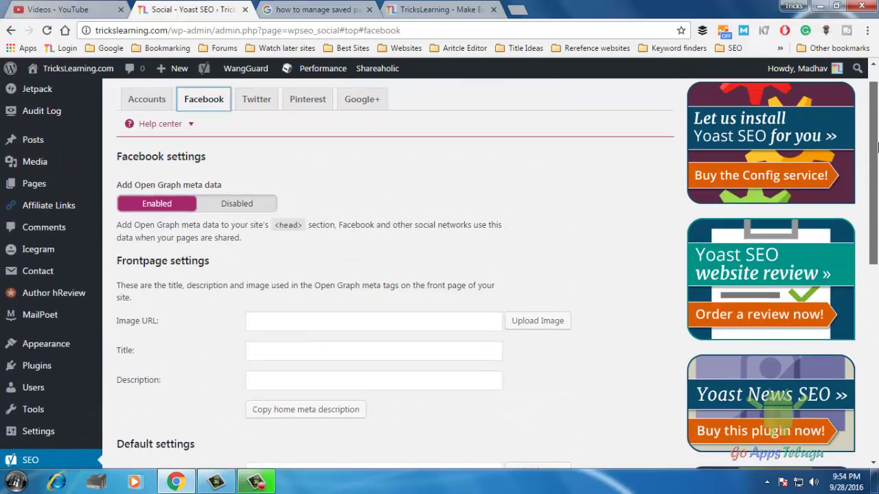
click(268, 123)
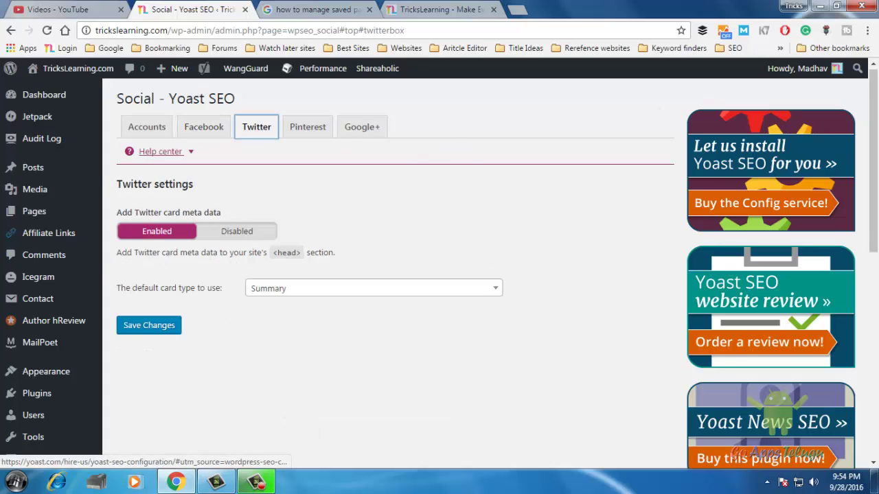
Step: Open the XML Sitemaps settings and review the general sitemap options
drag(877, 152, 877, 233)
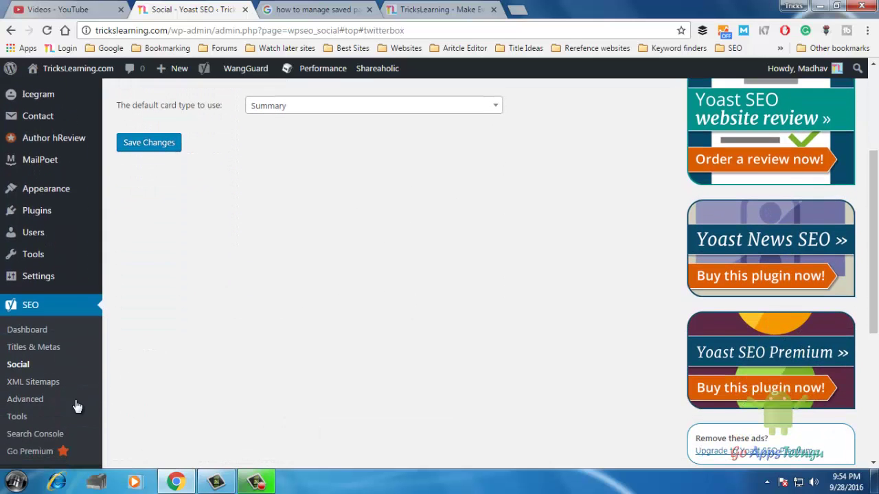
click(34, 387)
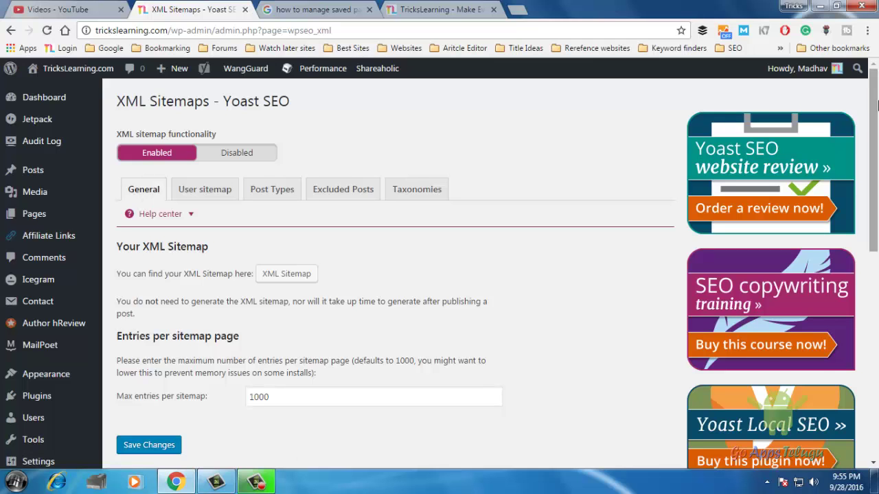
drag(876, 103, 875, 131)
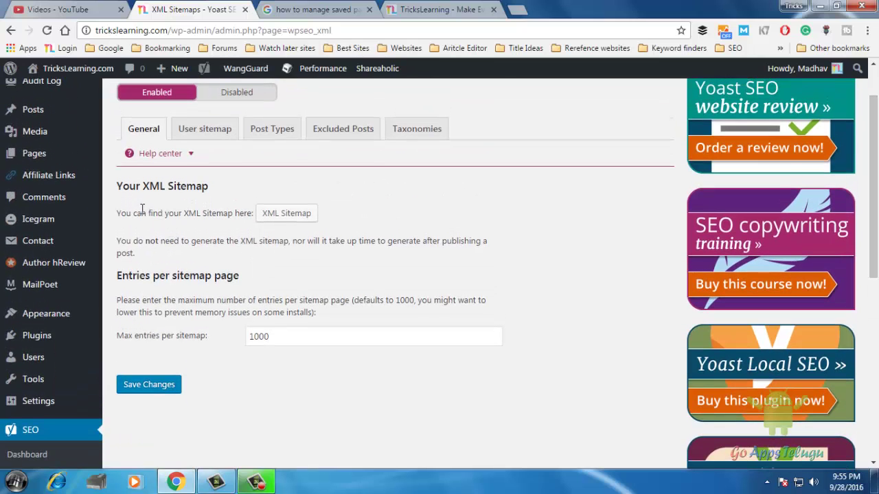
Step: Inspect the generated XML sitemap and the URLs listed in post-sitemap.xml, closing the sitemap tab when done
click(269, 216)
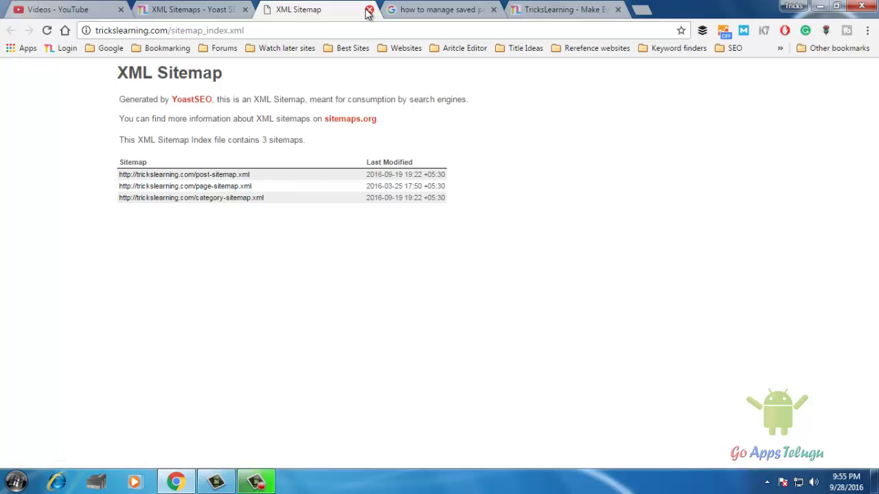
click(206, 176)
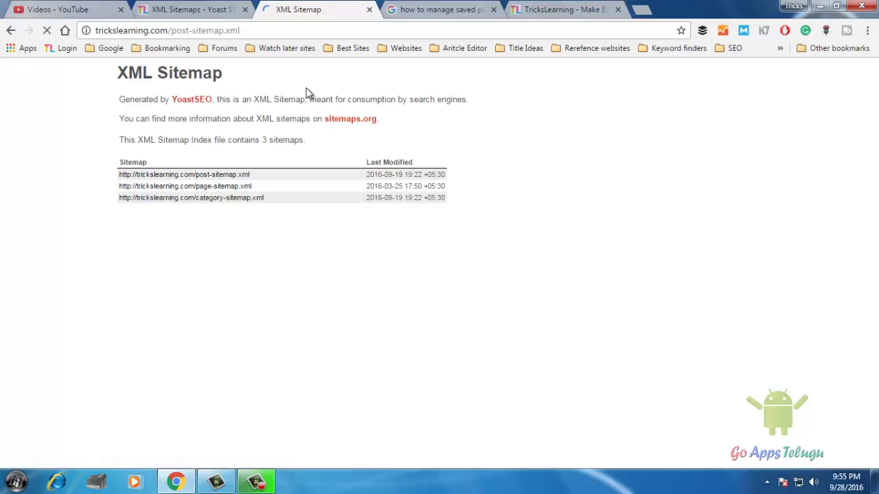
drag(877, 129, 865, 79)
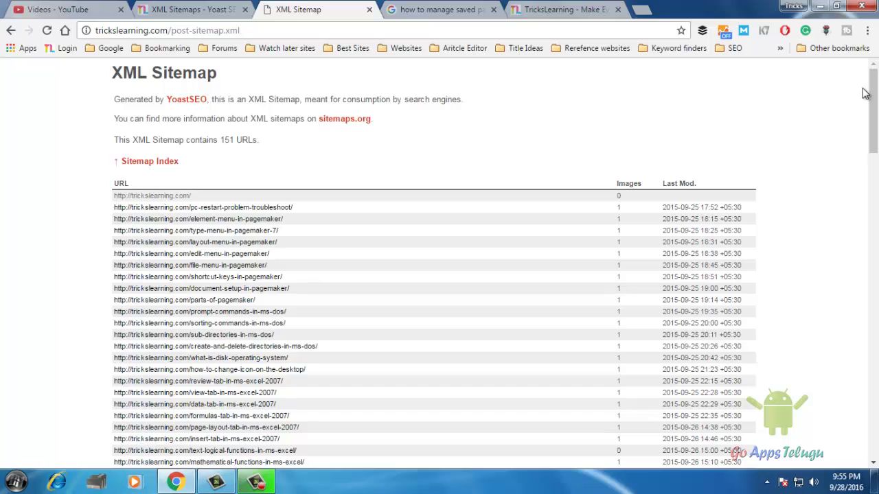
click(370, 10)
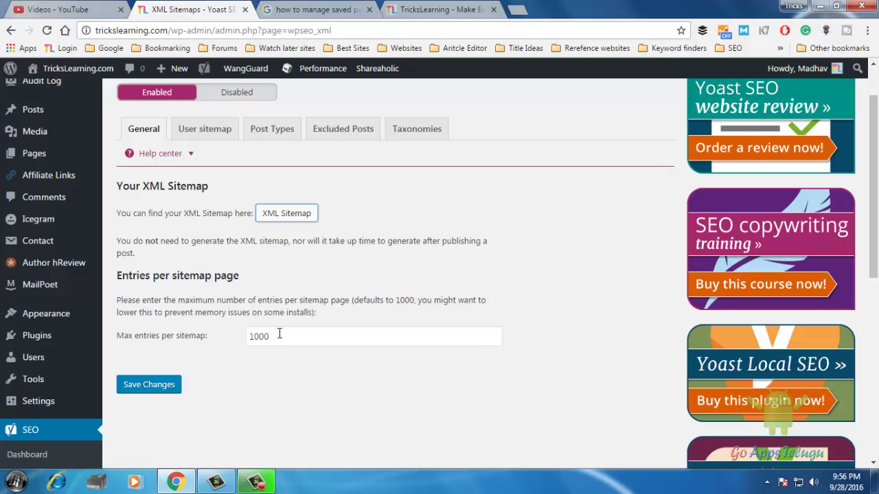
Step: Check the Max entries per sitemap field and open the User sitemap settings
double_click(281, 334)
click(289, 336)
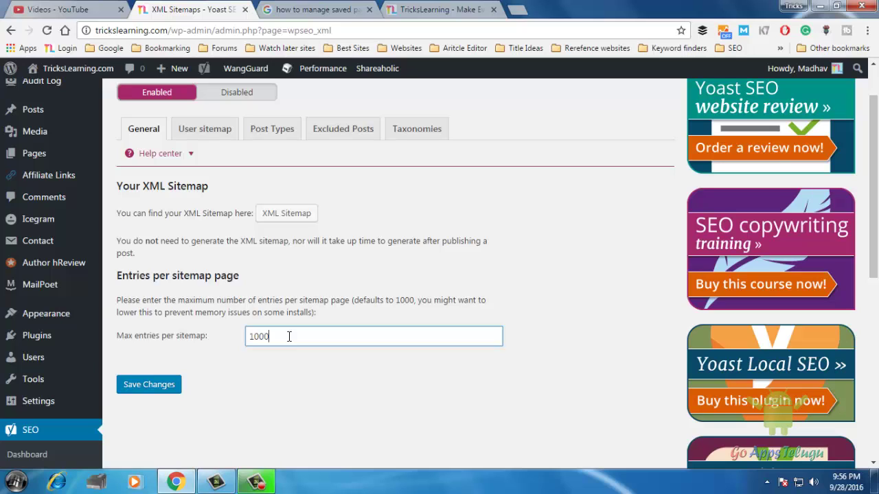
click(206, 132)
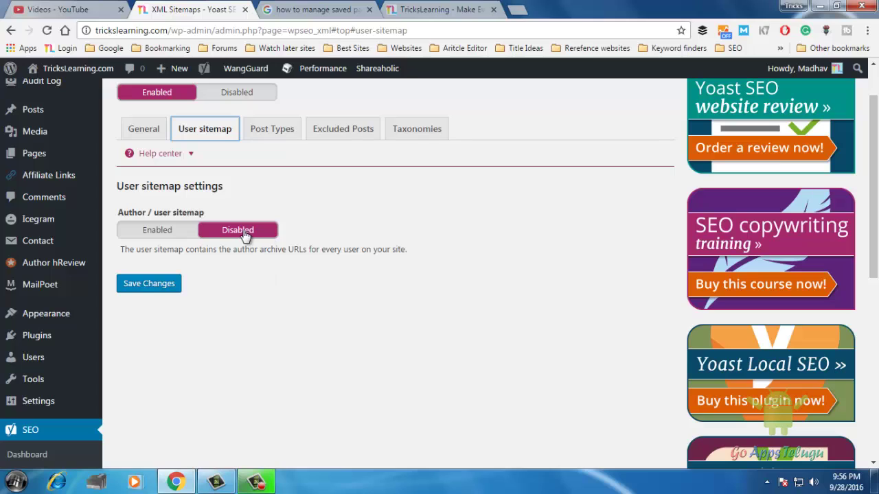
Step: Open the Post Types sitemap settings and review the inclusion options for posts, pages, media, affiliate links and the MailPoet page
click(278, 136)
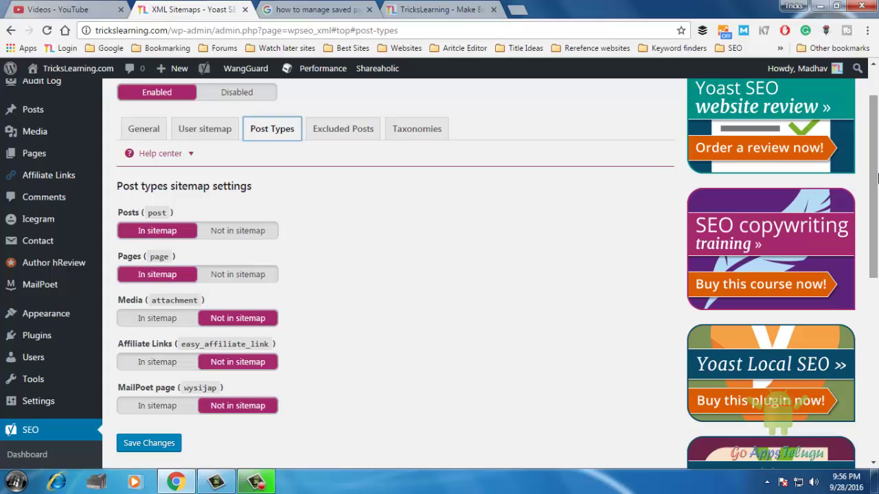
scroll(877, 178, down, 1)
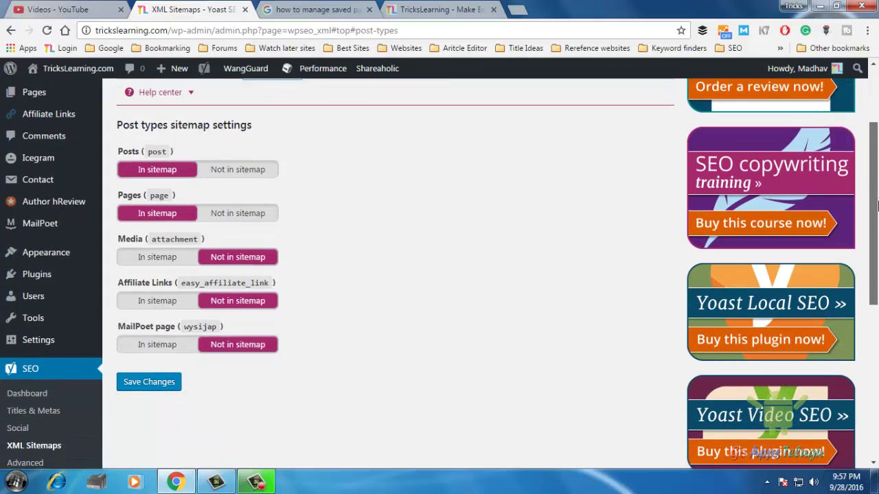
scroll(877, 195, up, 2)
scroll(877, 196, down, 1)
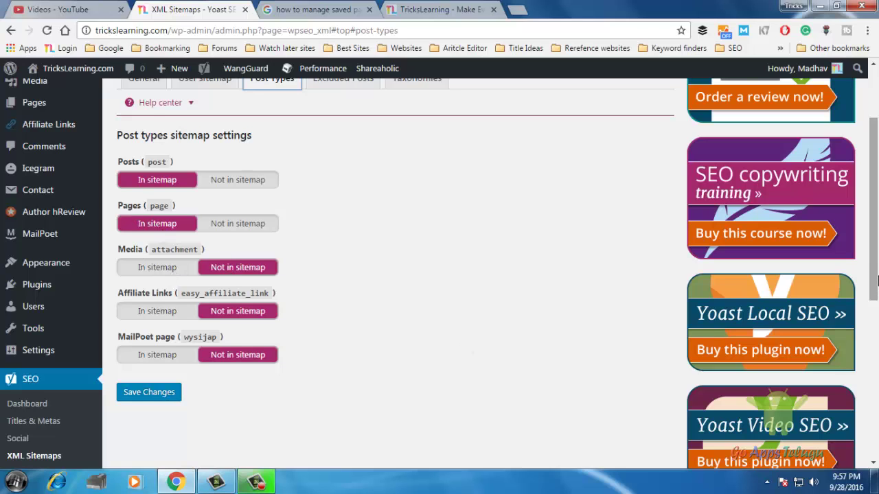
scroll(876, 280, up, 1)
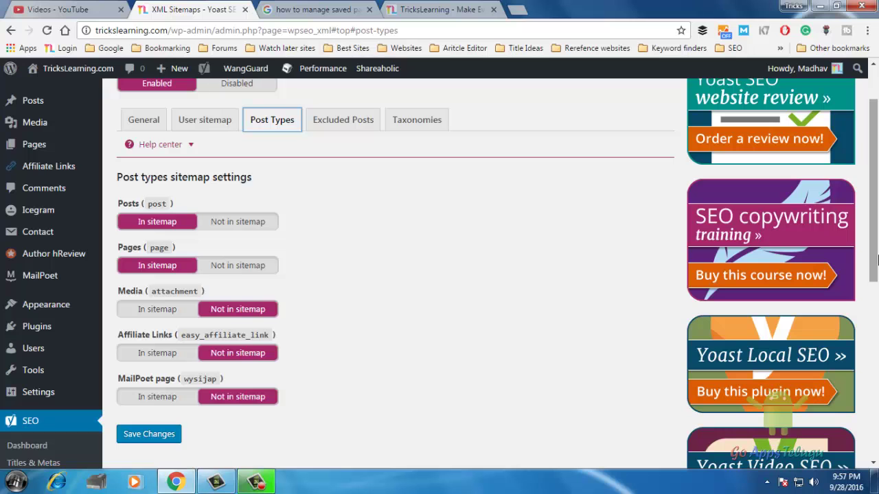
drag(878, 257, 877, 230)
Step: Open the Excluded Posts sitemap settings and examine the Posts to exclude field
click(340, 195)
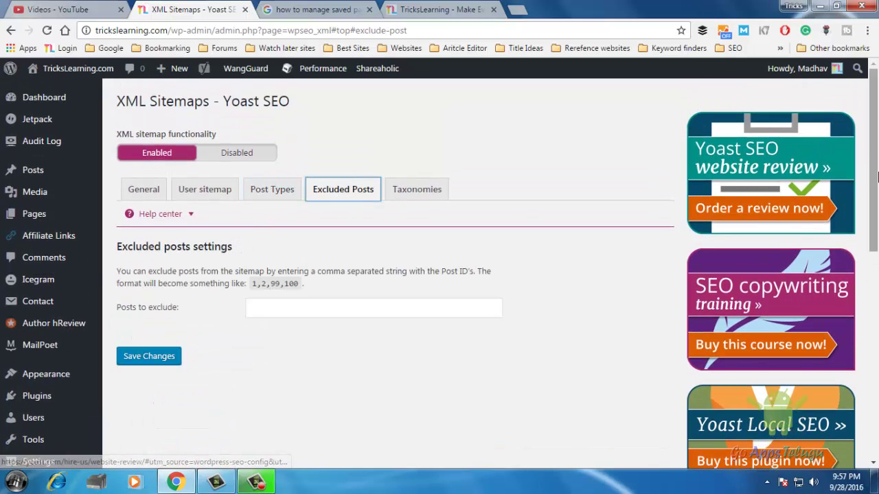
scroll(229, 274, down, 1)
click(333, 272)
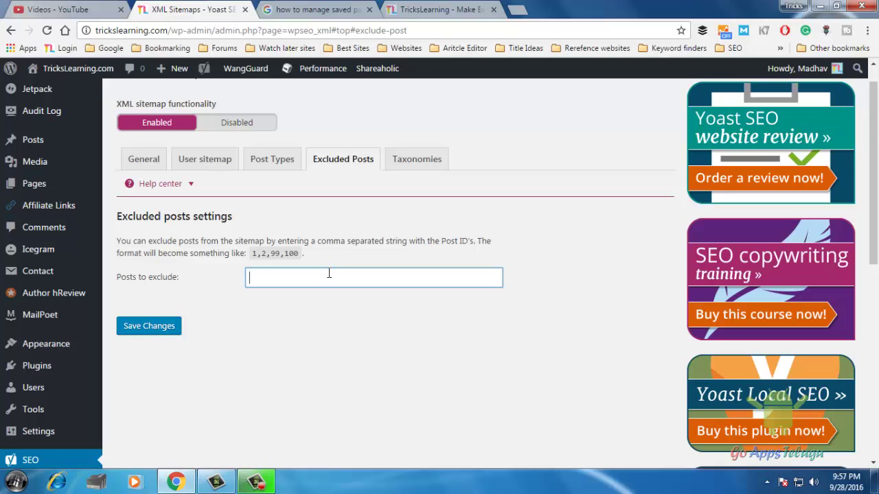
Step: Open the Taxonomies sitemap settings and review the options for categories, tags, format and link categories
click(393, 168)
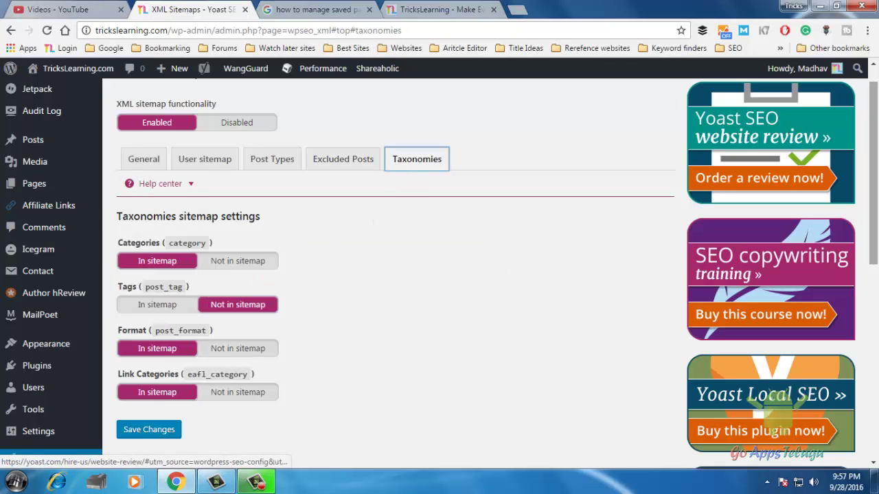
scroll(877, 165, down, 1)
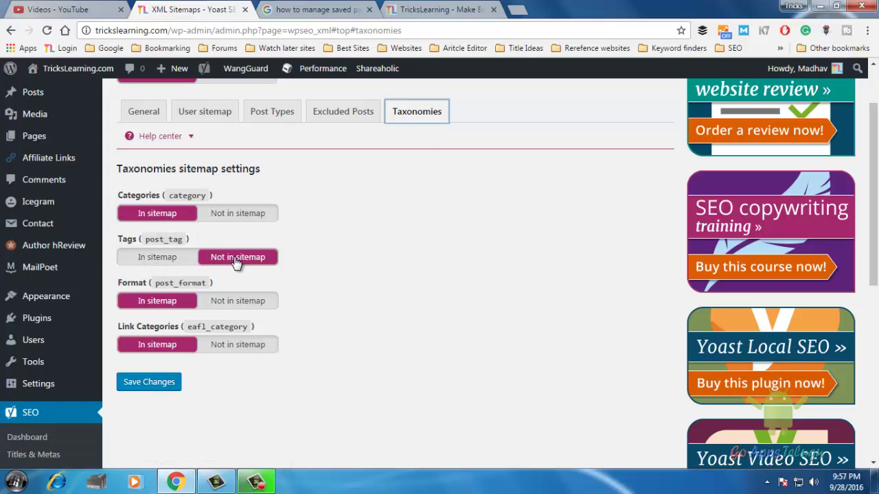
scroll(72, 417, down, 5)
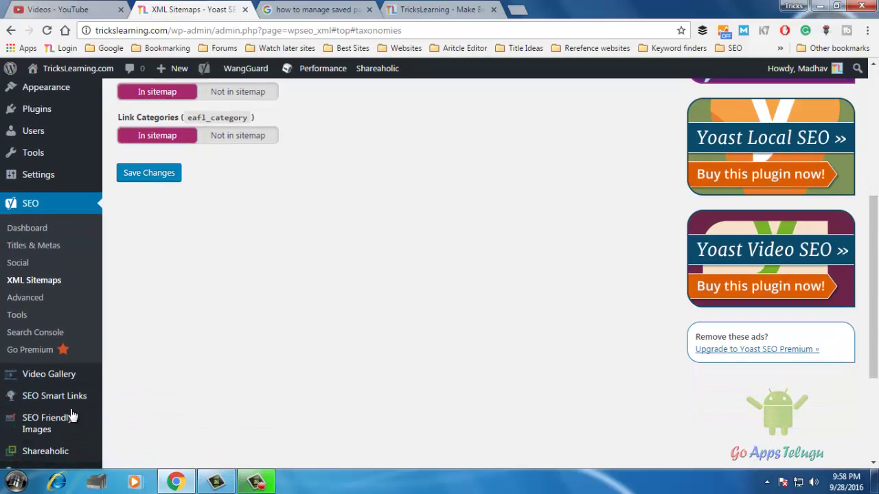
Step: Open the Advanced Breadcrumbs settings and compare them with the URL path of the TricksLearning result in the Google search
click(35, 297)
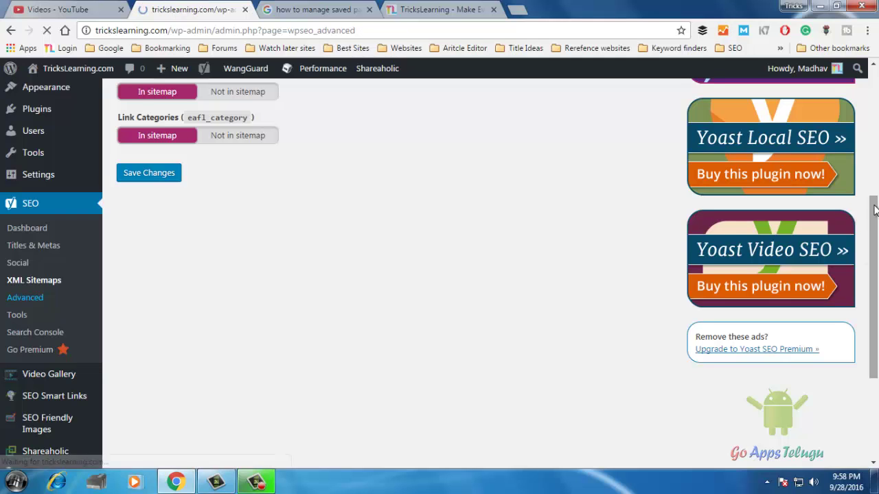
scroll(243, 214, down, 3)
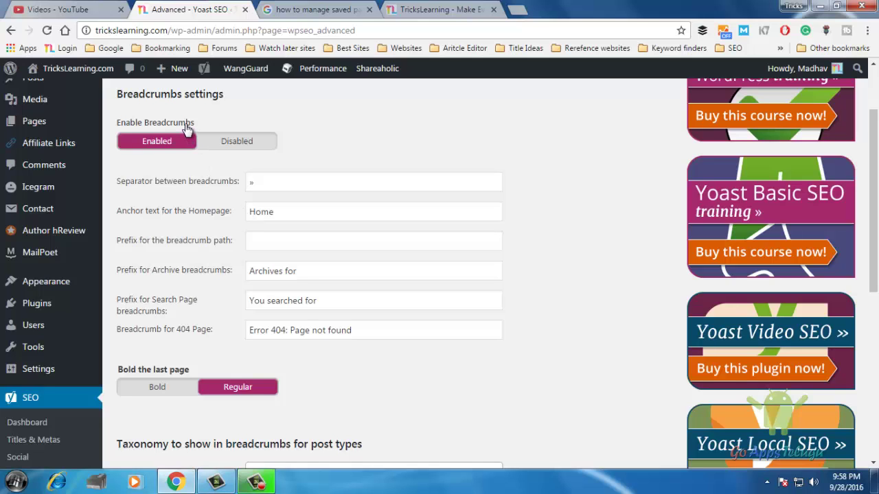
click(312, 9)
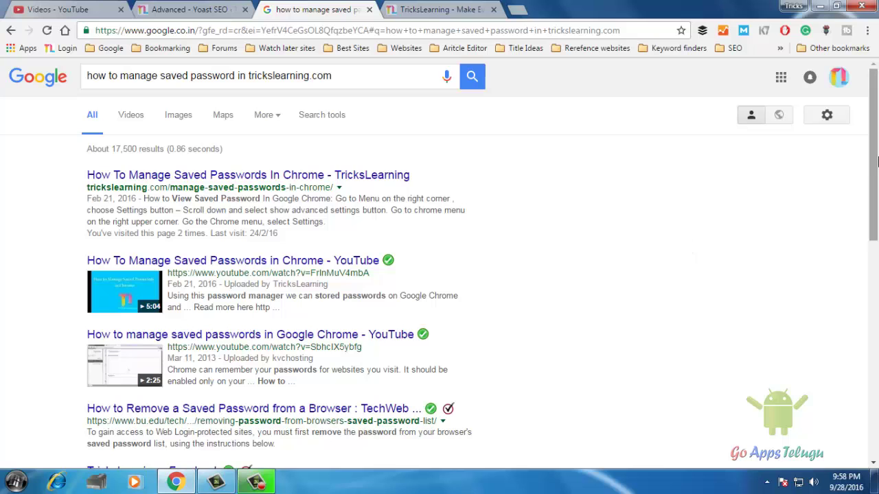
drag(878, 160, 878, 173)
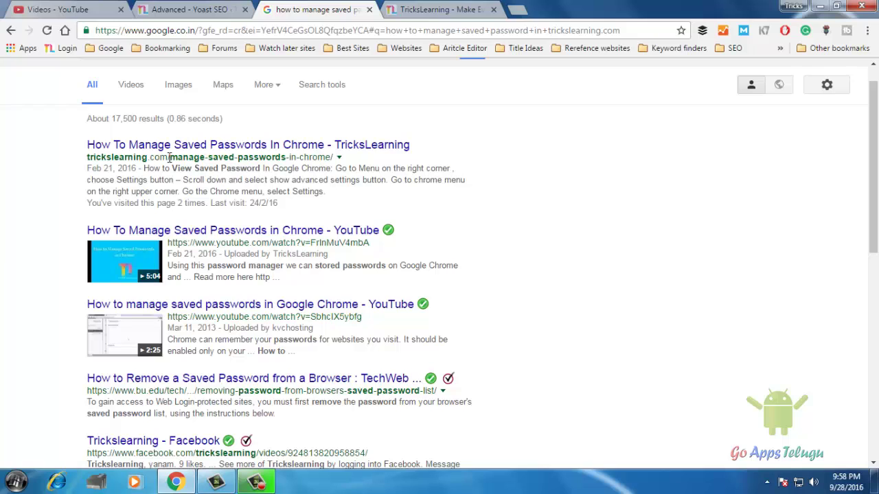
click(206, 10)
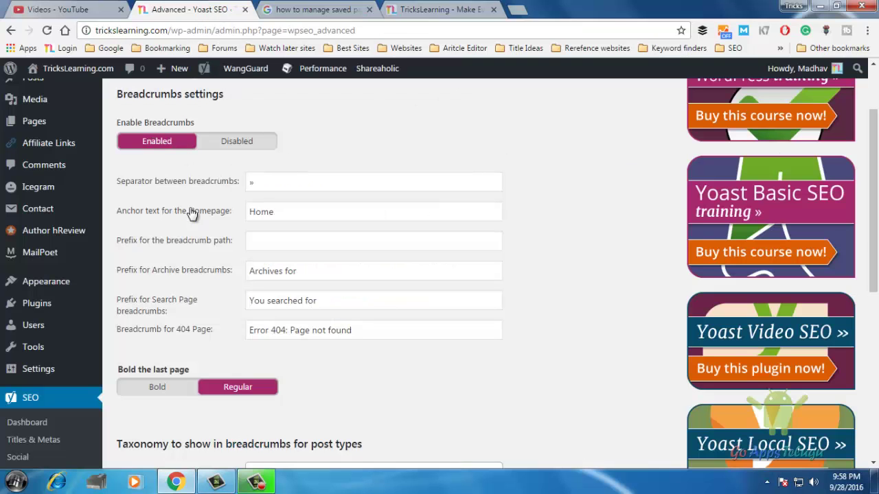
Step: Review the remaining breadcrumb settings, including the taxonomy for post types and the post type archive for taxonomies
scroll(878, 256, down, 1)
drag(878, 256, 878, 394)
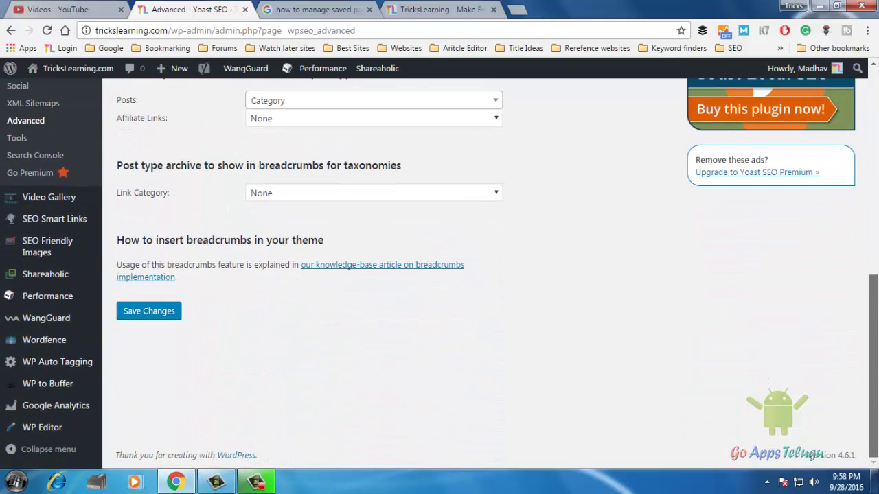
scroll(873, 385, up, 2)
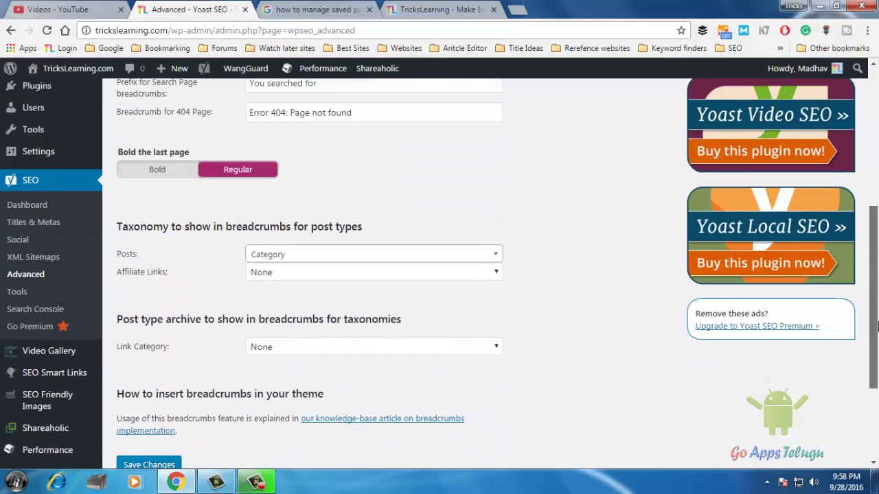
click(20, 295)
Step: Open the Advanced Permalinks settings and review the Change URLs and Clean up permalinks options
drag(877, 276, 878, 147)
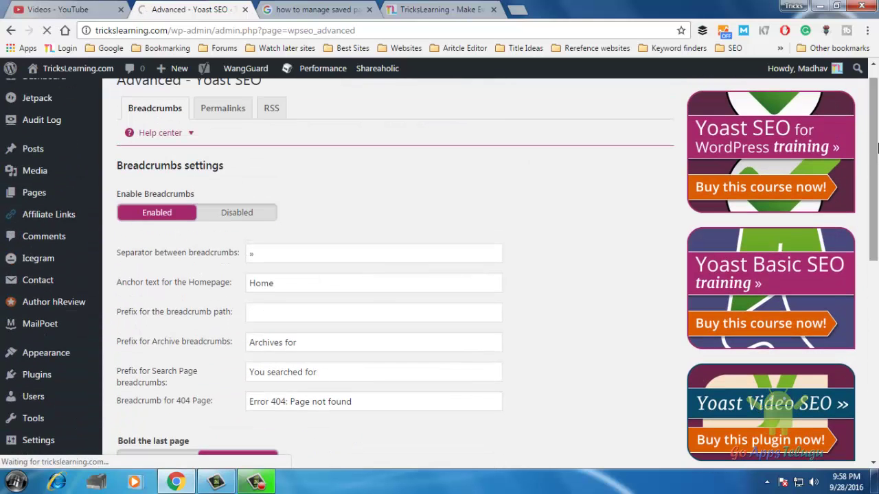
click(232, 108)
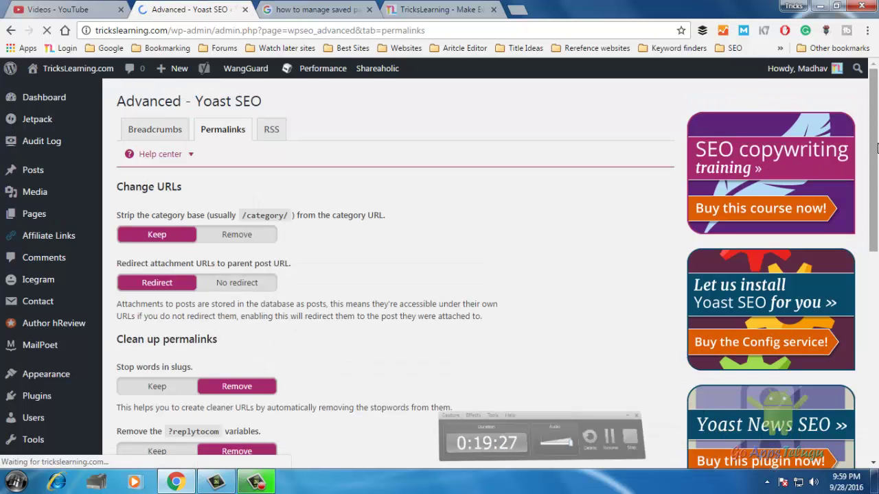
drag(878, 133, 877, 143)
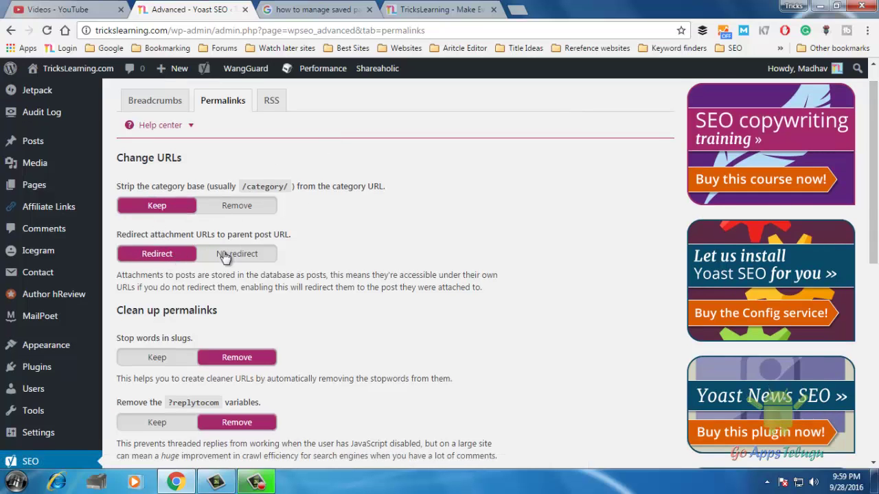
scroll(874, 172, down, 1)
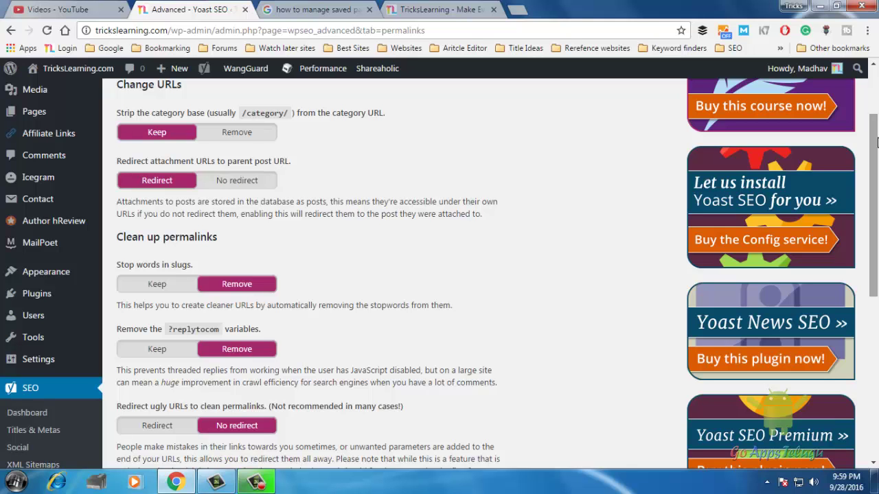
drag(876, 141, 877, 190)
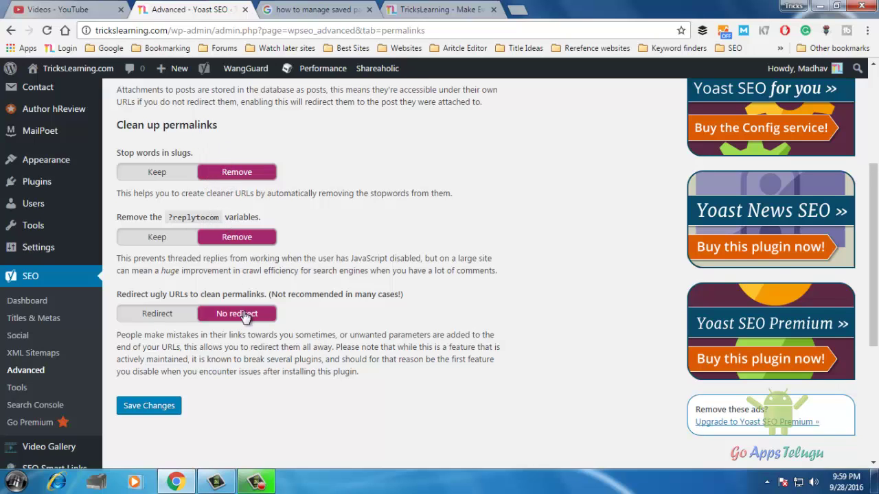
scroll(876, 192, down, 3)
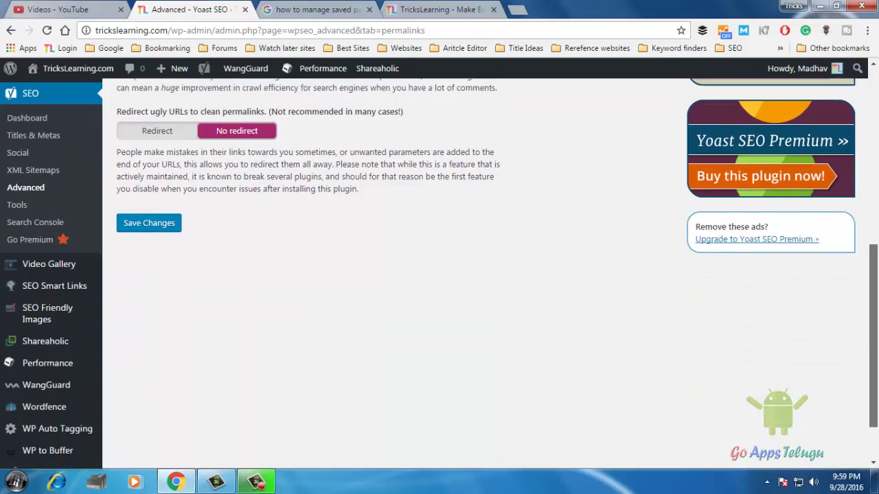
scroll(652, 129, up, 5)
scroll(318, 143, up, 2)
Step: Open the Advanced RSS settings and review the before-post and after-post feed content and its available variables
click(272, 129)
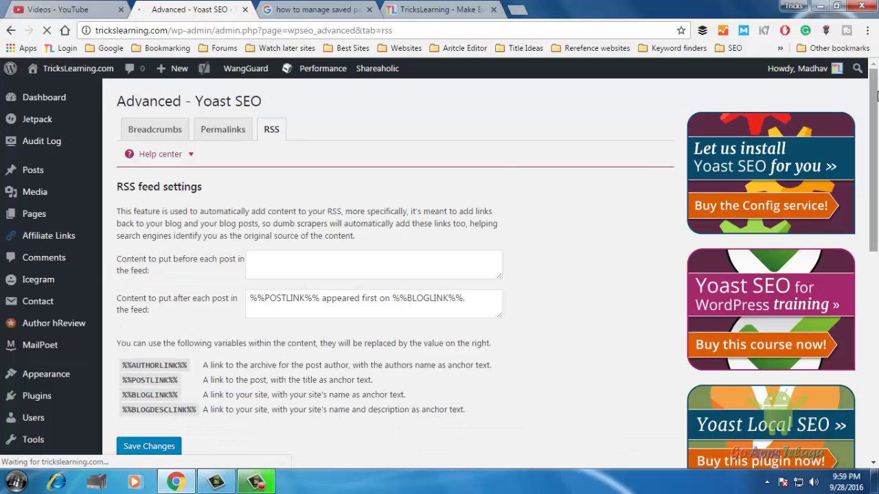
scroll(876, 145, down, 1)
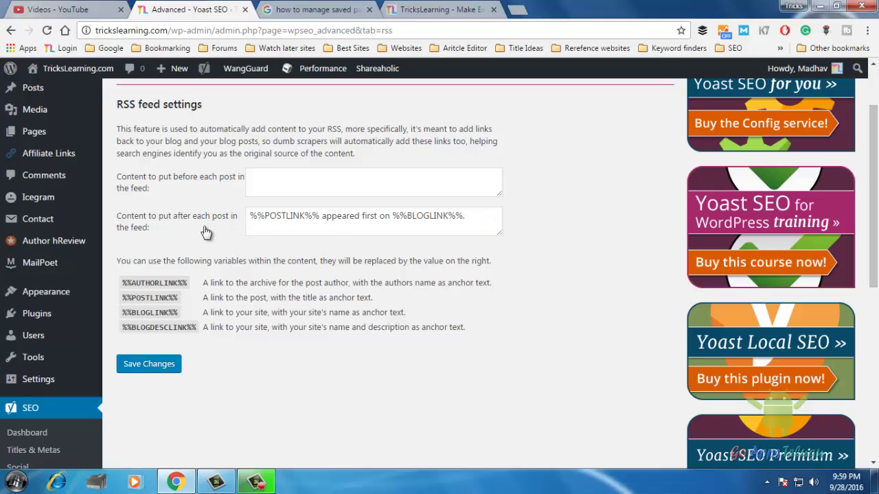
drag(877, 196, 877, 187)
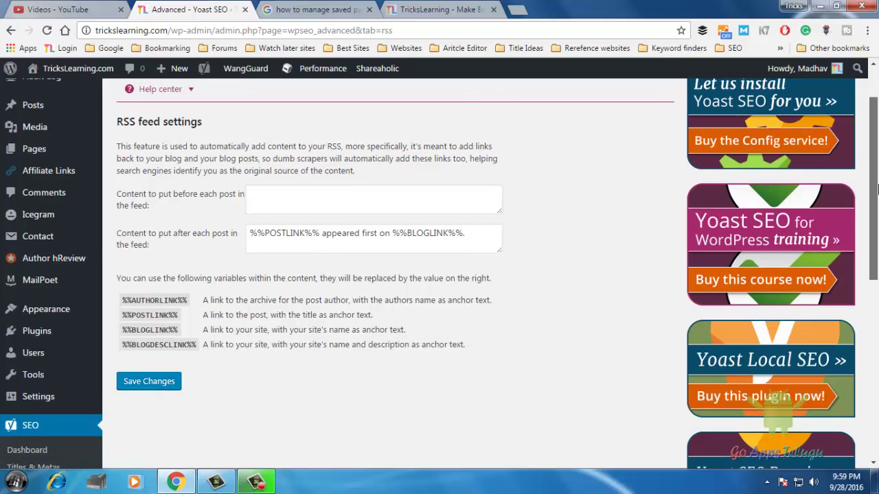
scroll(863, 199, up, 1)
scroll(863, 200, down, 2)
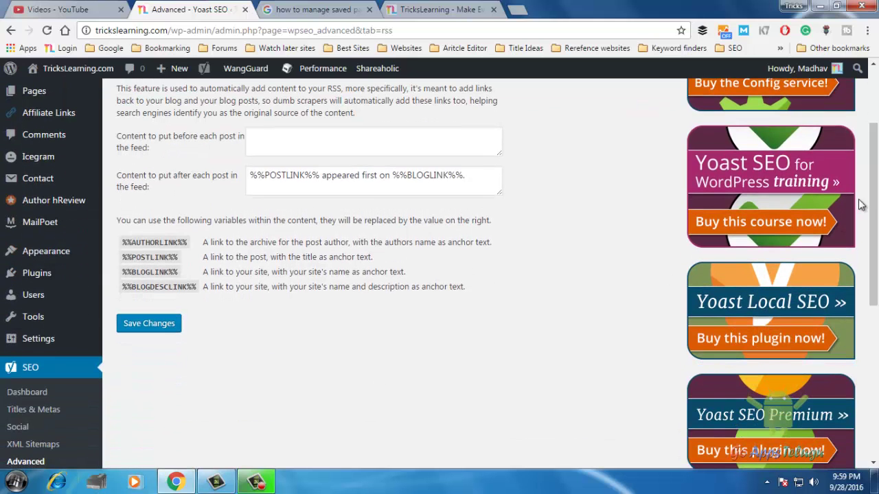
Step: Open the Yoast SEO Tools page and review the Bulk editor, File editor, and Import and Export tools
scroll(858, 202, down, 1)
click(17, 375)
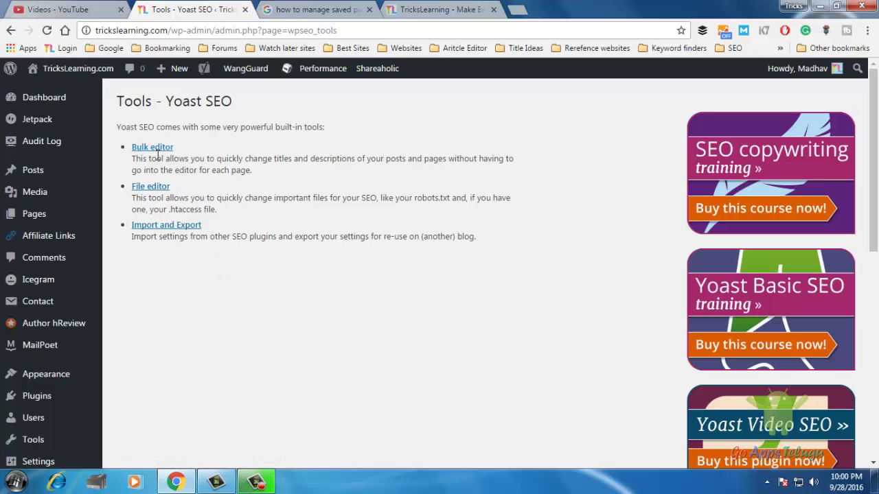
drag(877, 127, 878, 148)
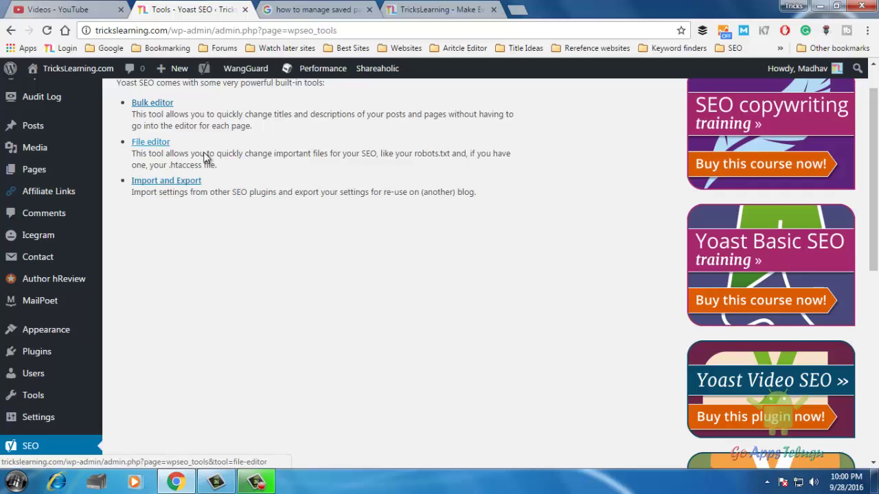
drag(876, 122, 874, 72)
Step: Open the Yoast SEO Search Console settings and examine the Google authorization code option and its entry field
scroll(440, 274, down, 10)
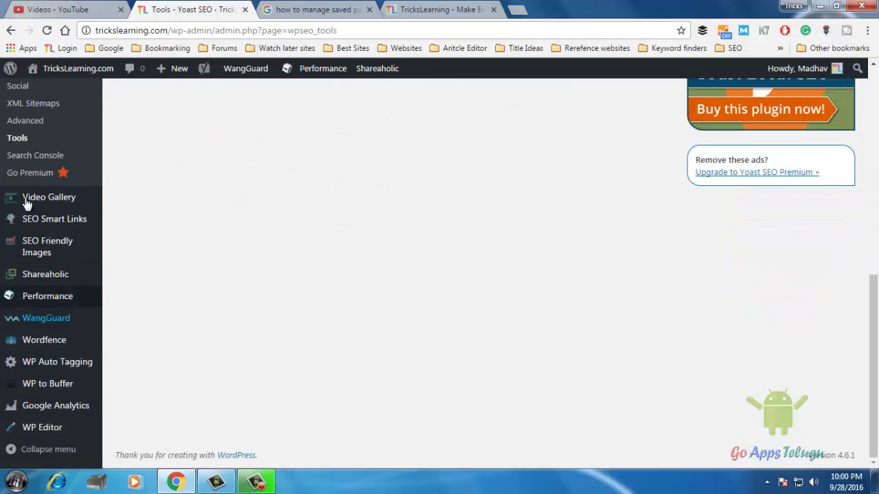
click(34, 157)
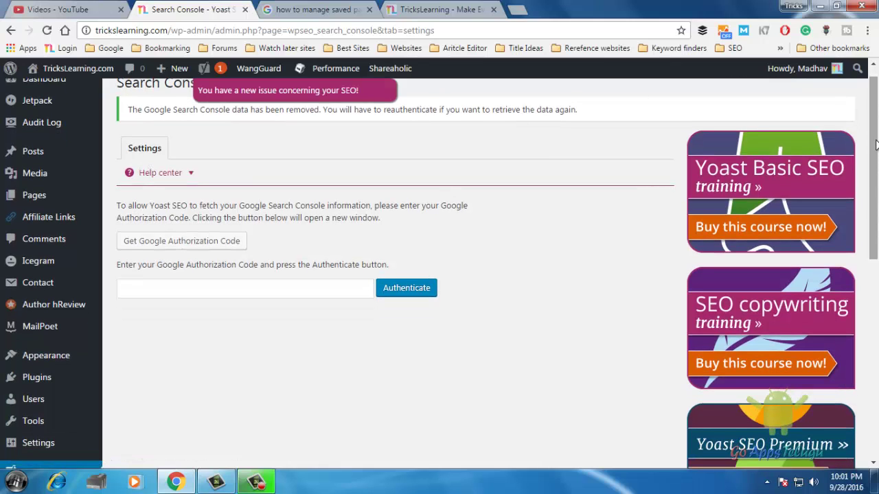
scroll(875, 144, down, 1)
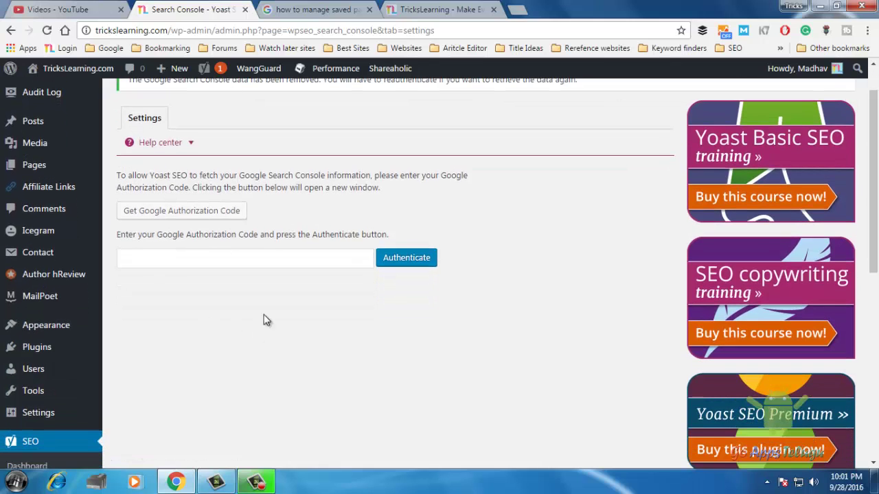
click(241, 253)
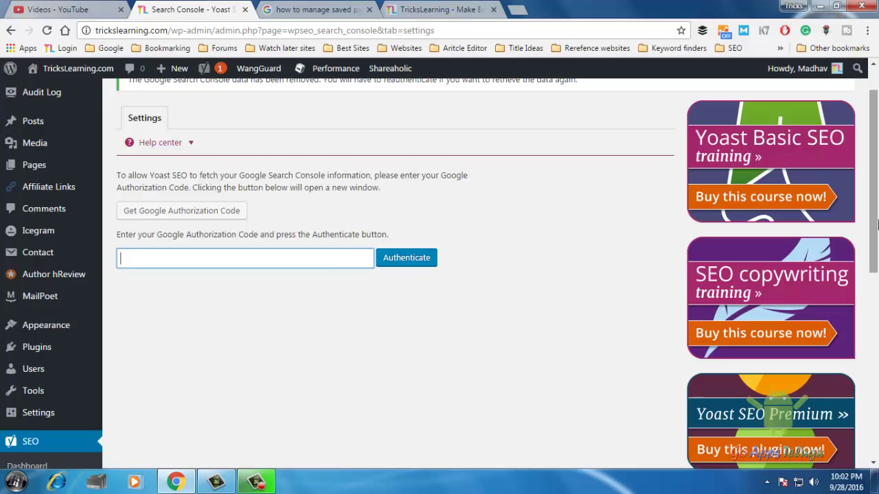
drag(877, 226, 877, 306)
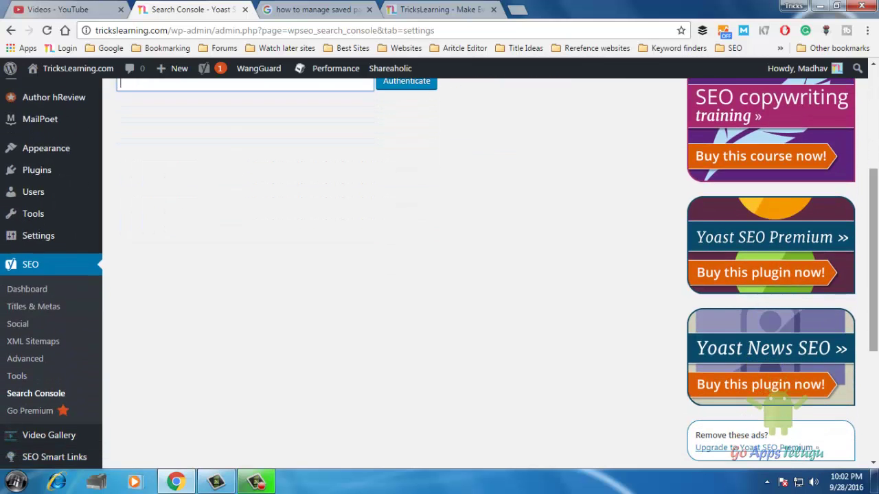